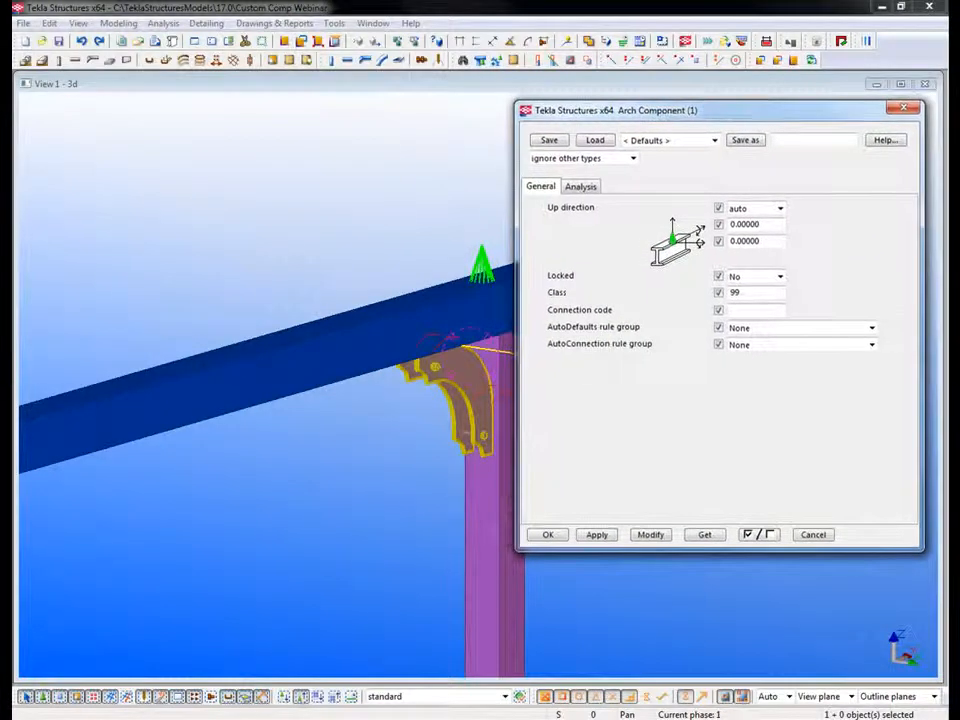
Step: Close the arch component's properties and open the component for editing in the custom component editor
middle_click_drag(440, 420, 366, 408)
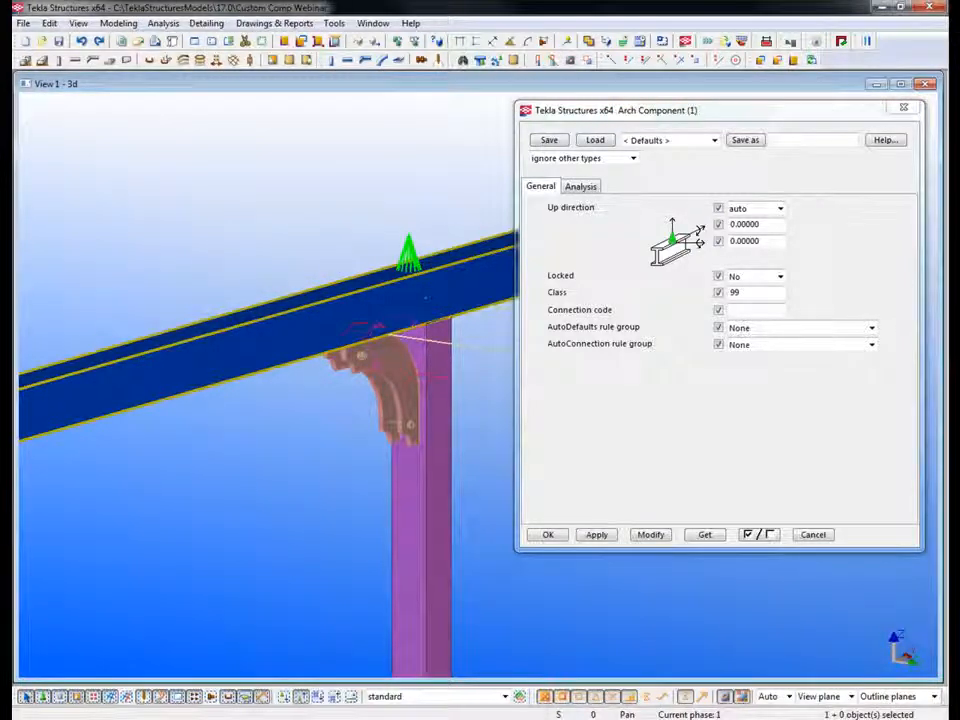
middle_click_drag(422, 400, 335, 422)
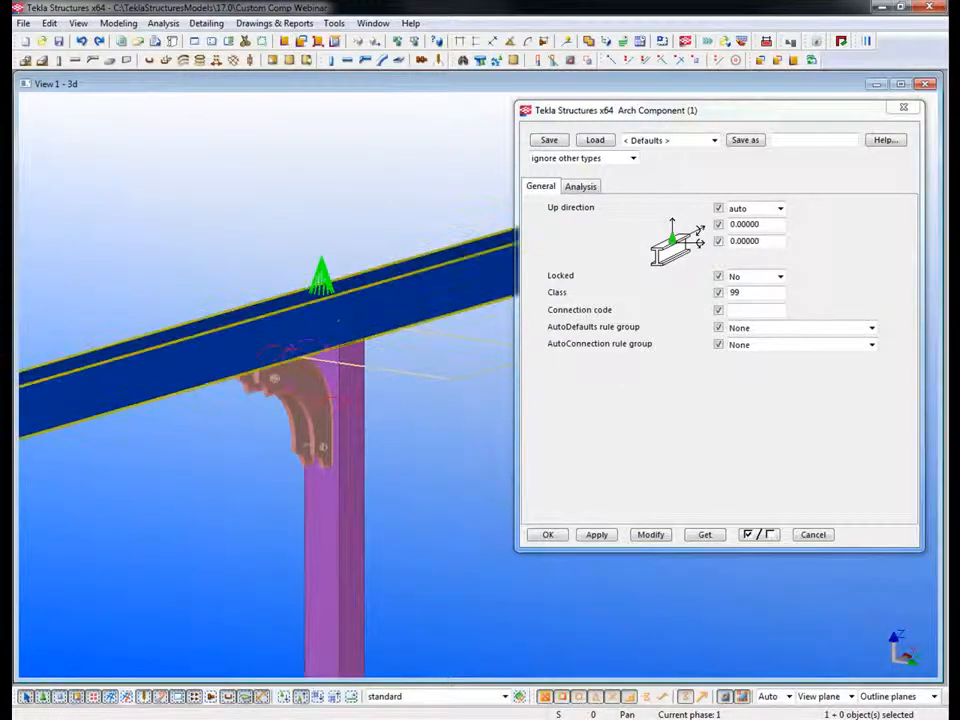
scroll(337, 322, "down", 1)
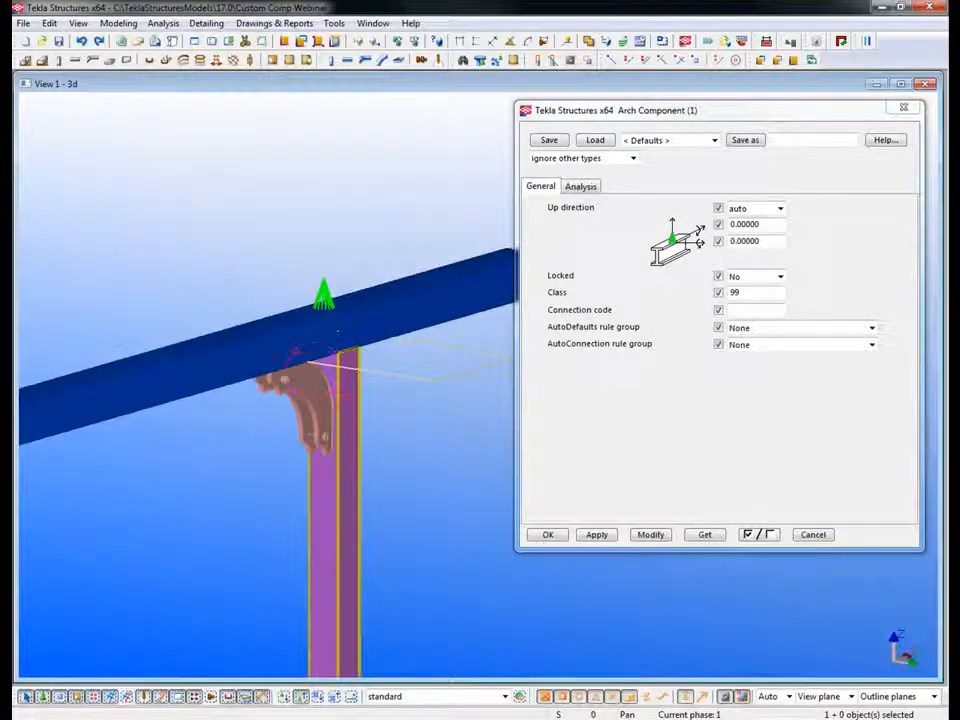
scroll(342, 438, "down", 1)
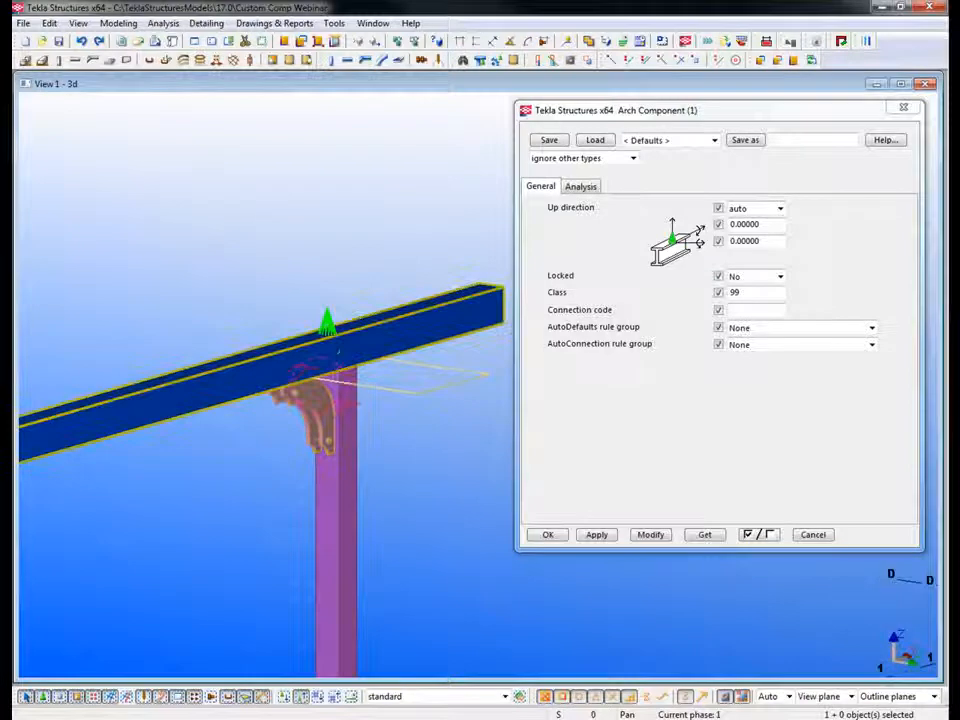
scroll(312, 385, "up", 1)
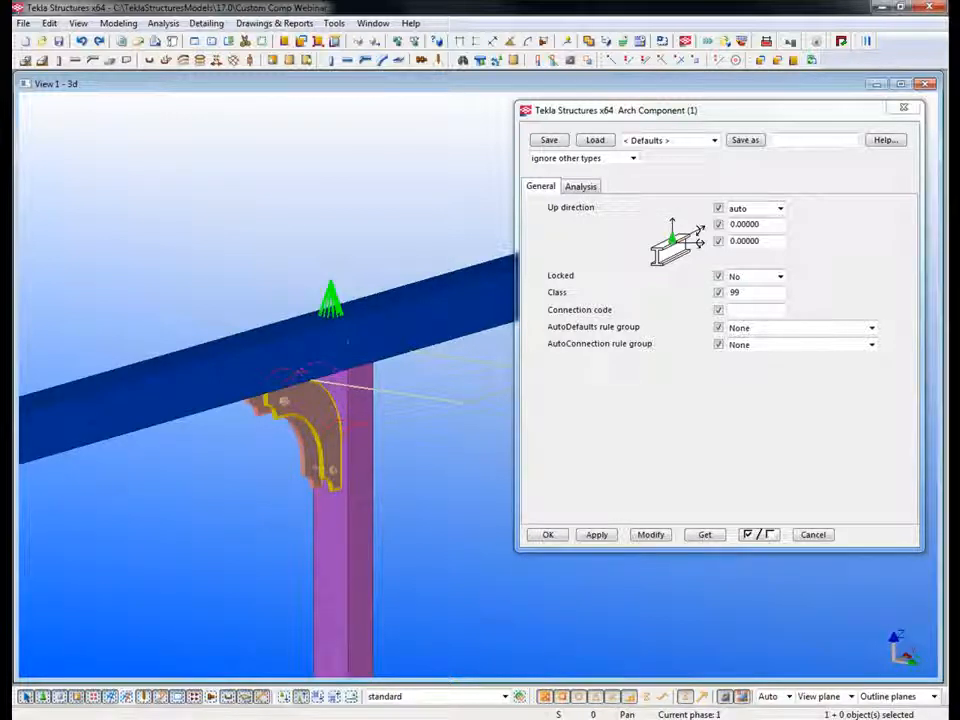
middle_click_drag(283, 402, 305, 391)
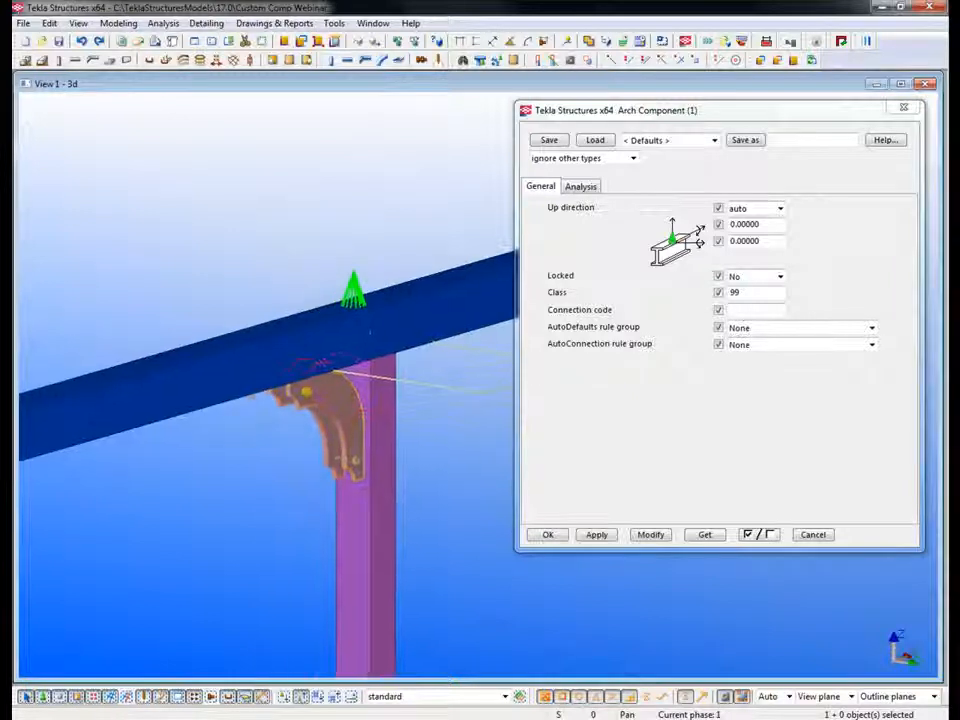
scroll(305, 391, "up", 1)
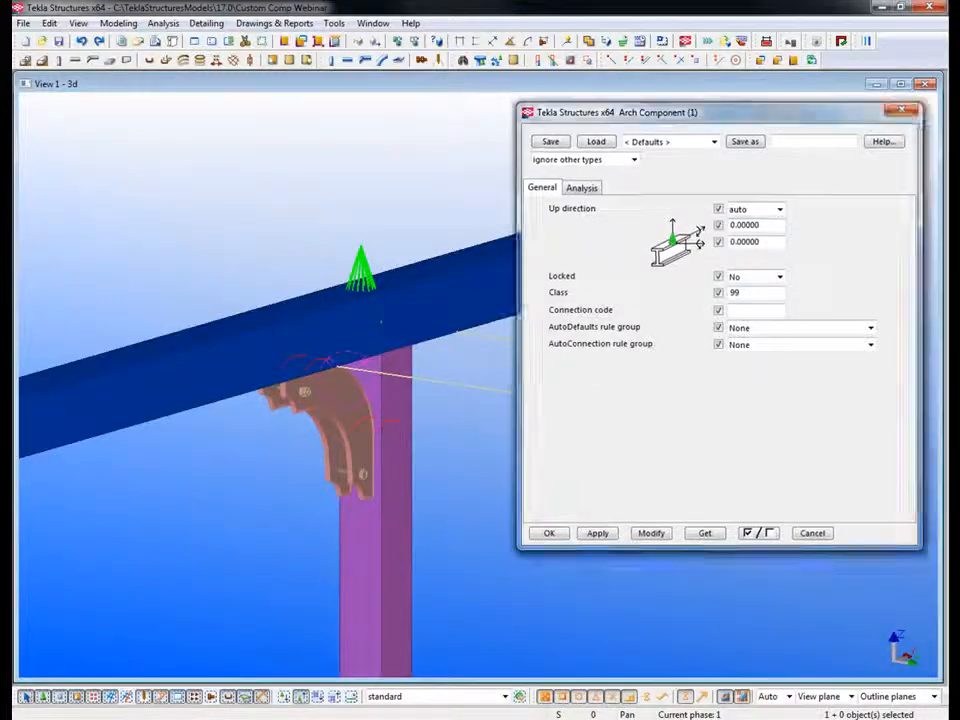
left_click(904, 108)
right_click(361, 261)
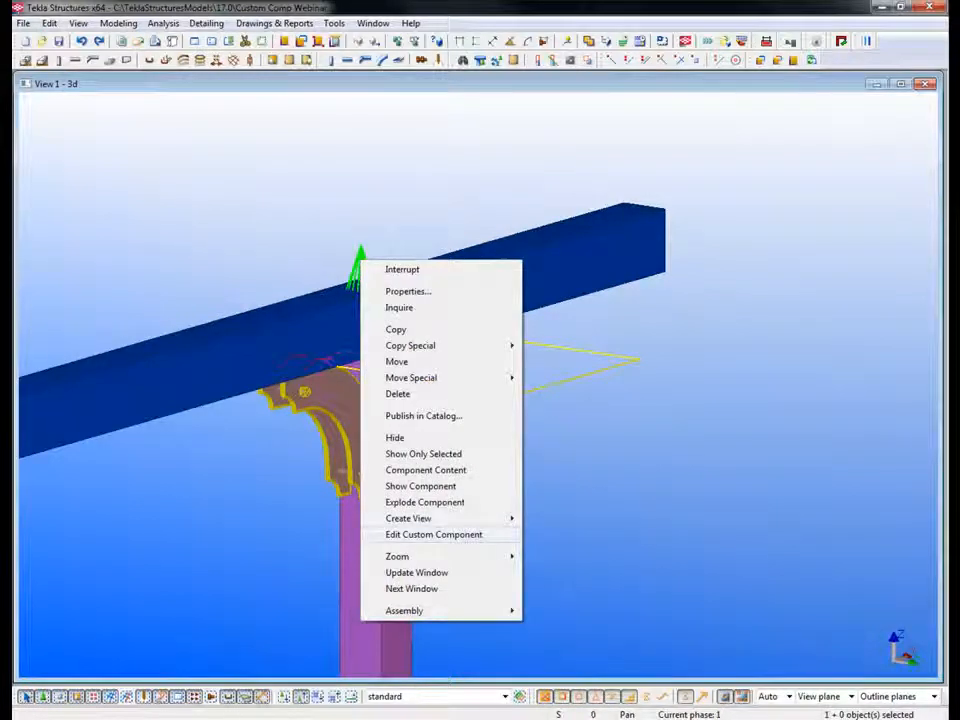
left_click(433, 534)
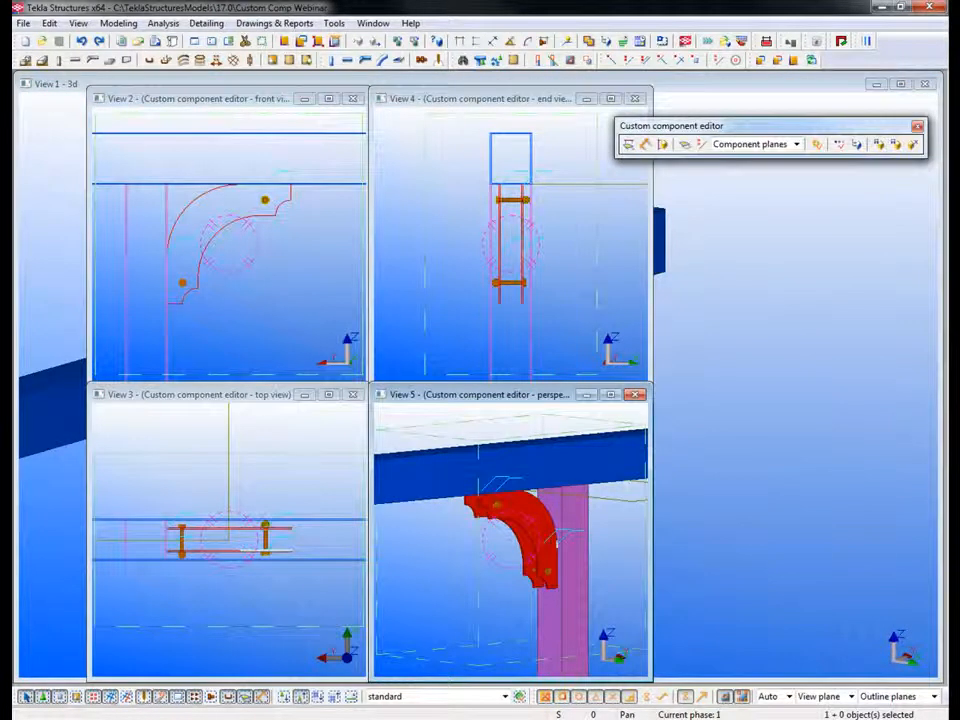
Step: Examine the custom component editor's commands and the plane types available for binding
left_click_drag(746, 246, 790, 175)
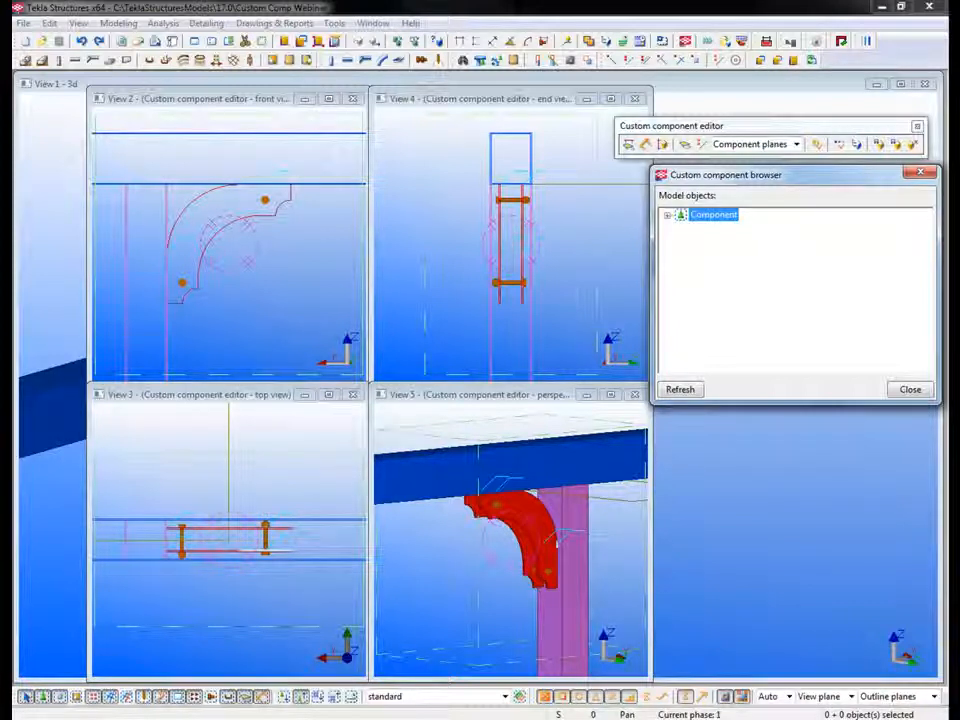
left_click_drag(660, 126, 250, 183)
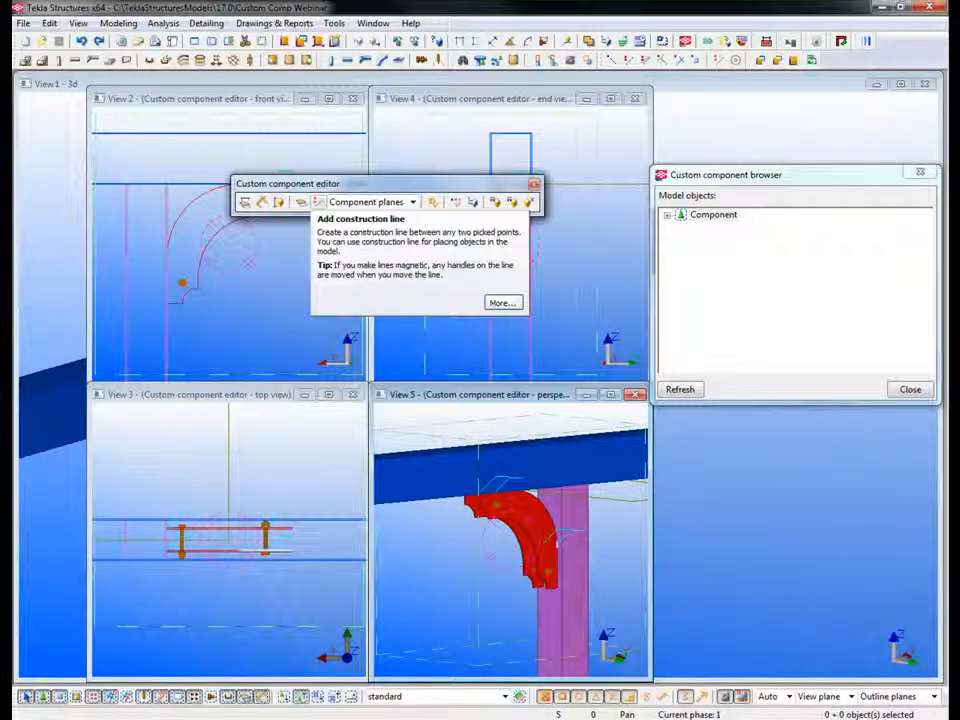
left_click(412, 201)
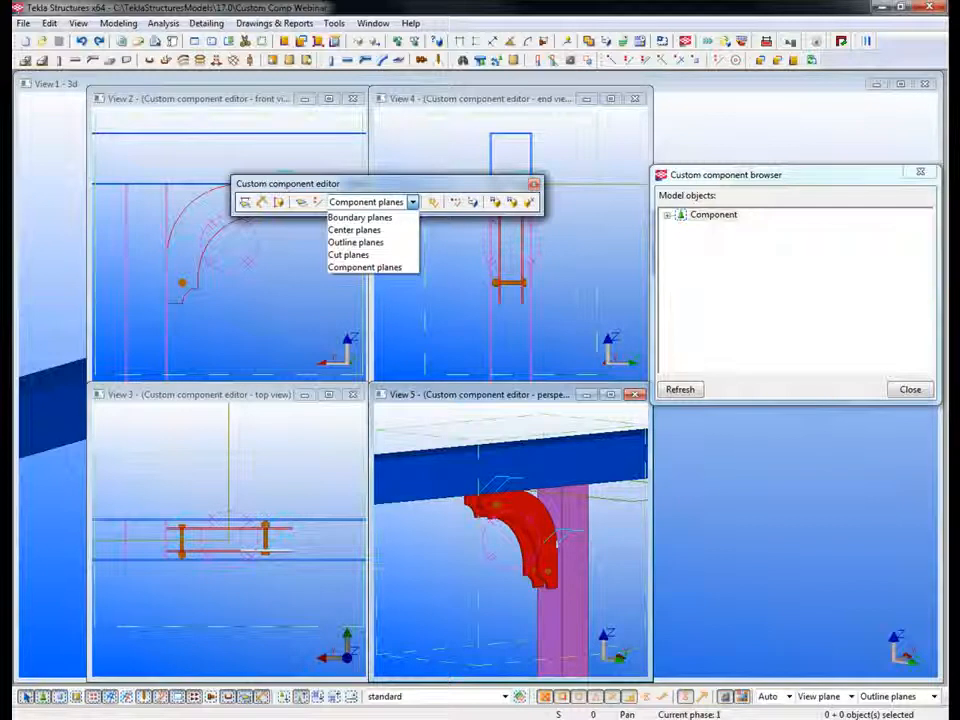
left_click(413, 202)
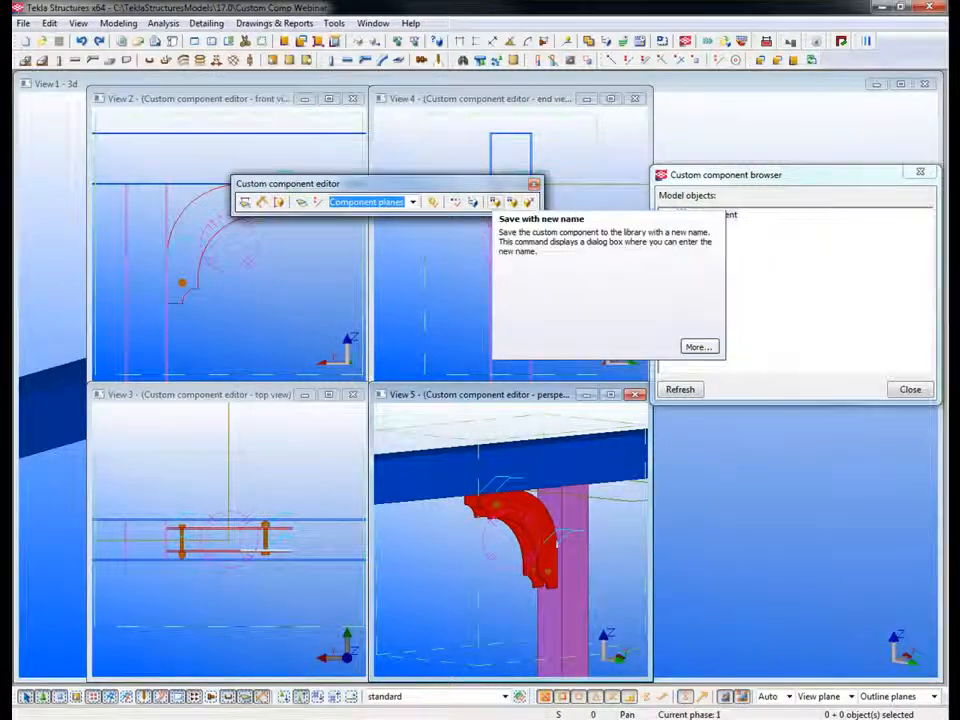
left_click_drag(430, 184, 824, 121)
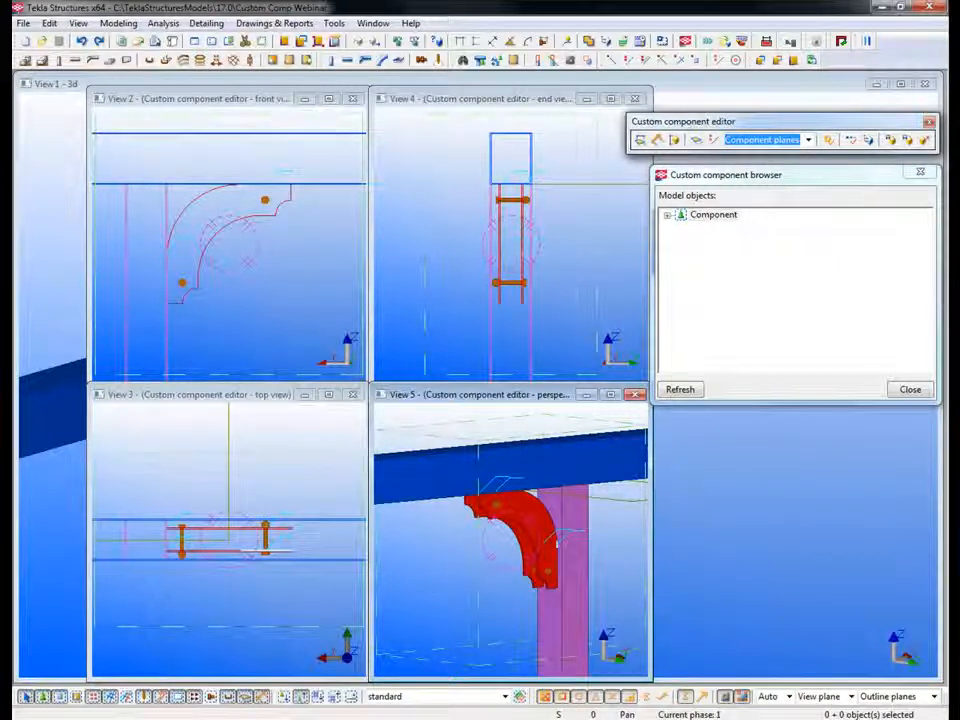
Step: Expand the component, its input objects and its component objects in the custom component browser
left_click(667, 215)
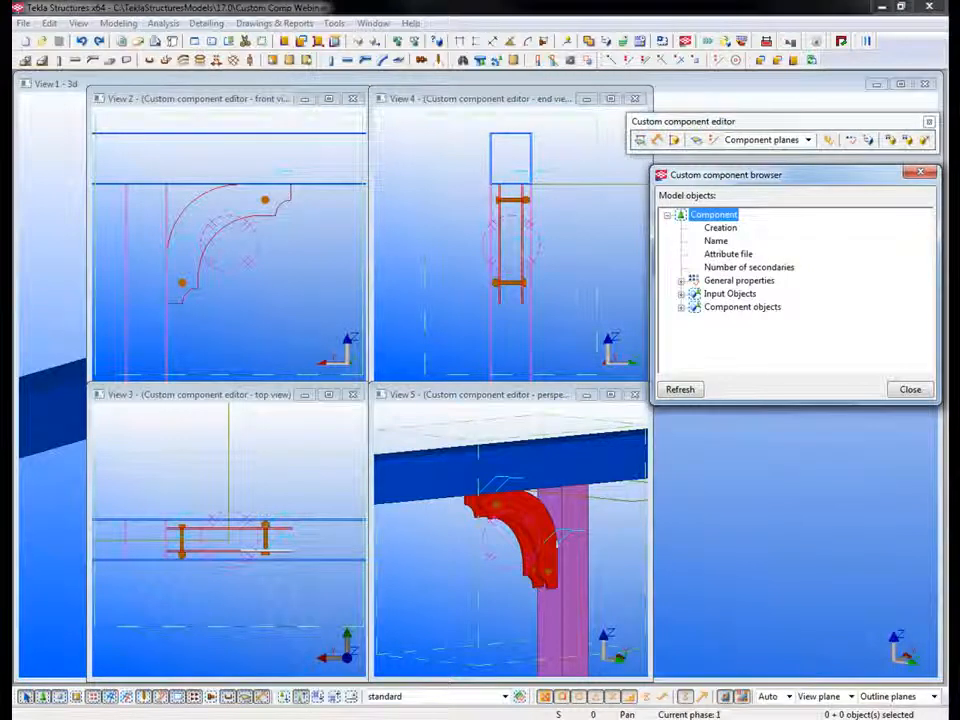
left_click(681, 294)
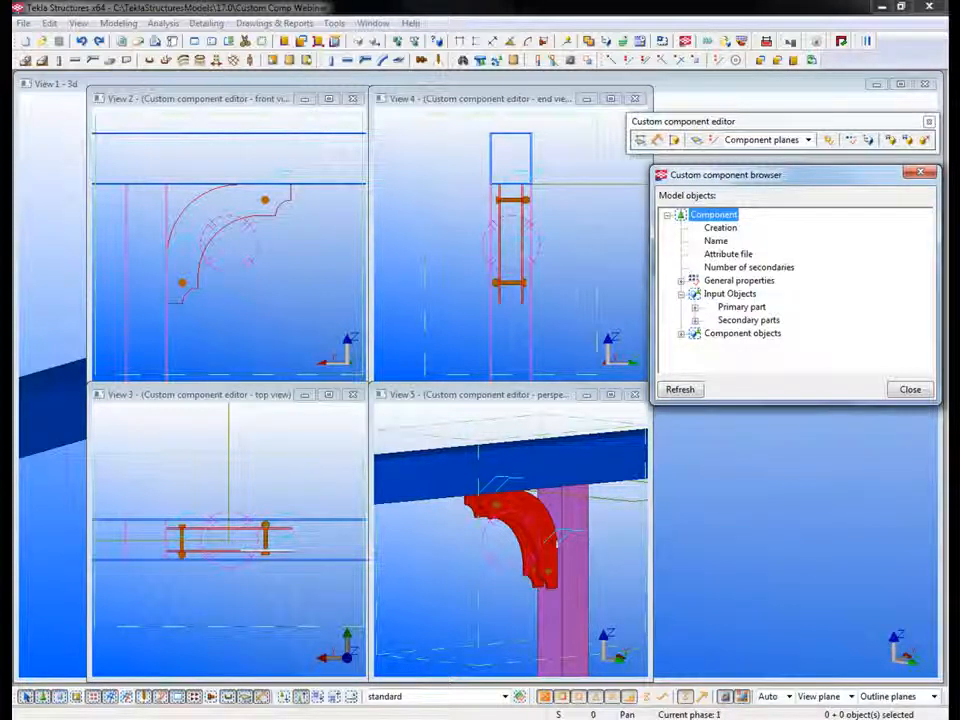
left_click(682, 333)
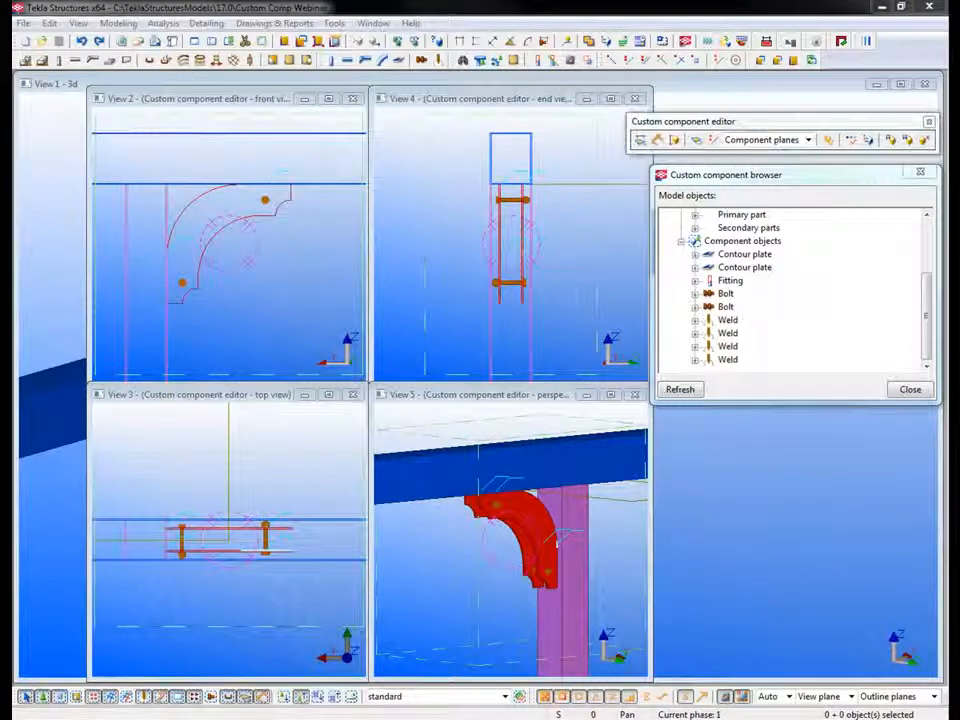
Step: Bring up the component's Variables window and select the fitting's three handle points together in the perspective view
left_click_drag(780, 478, 500, 425)
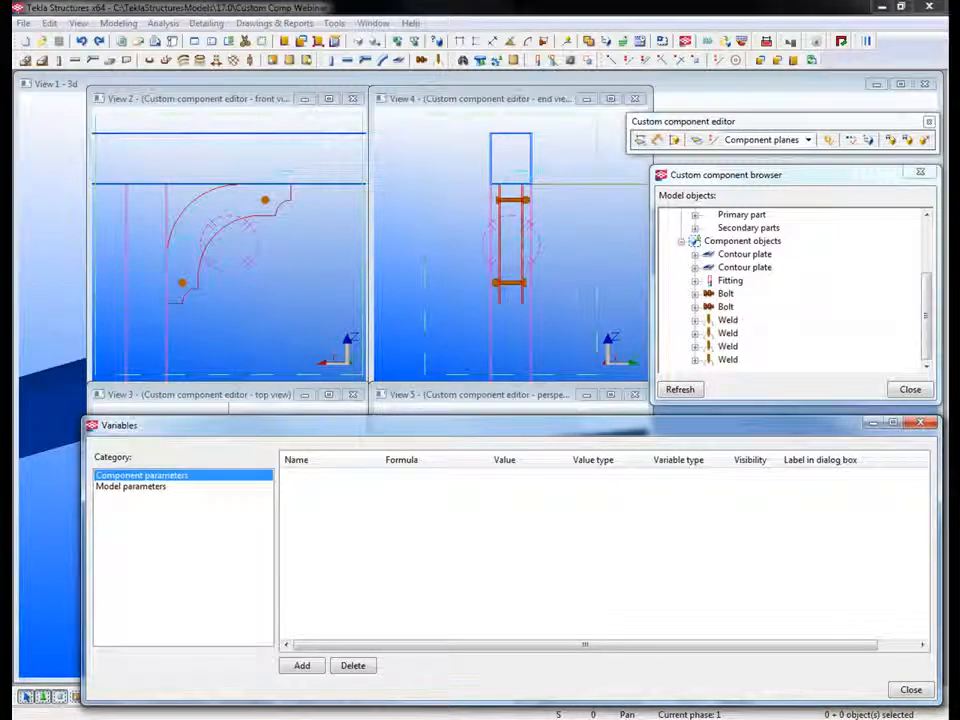
left_click_drag(300, 425, 266, 78)
middle_click_drag(560, 560, 473, 580)
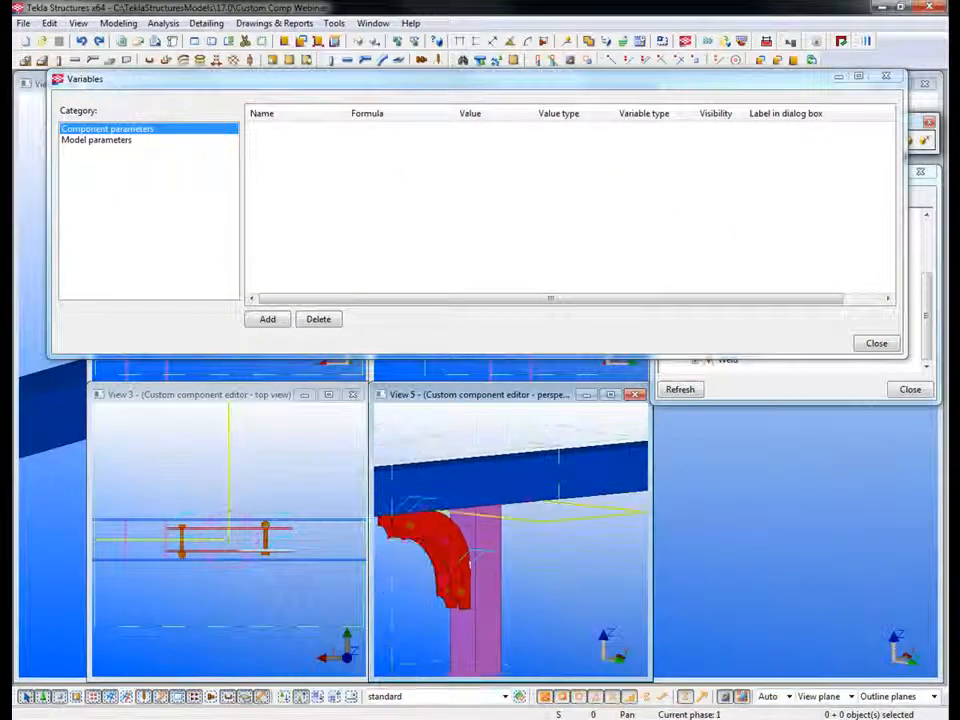
left_click(545, 520)
middle_click_drag(495, 535, 487, 578)
scroll(511, 555, "down", 2)
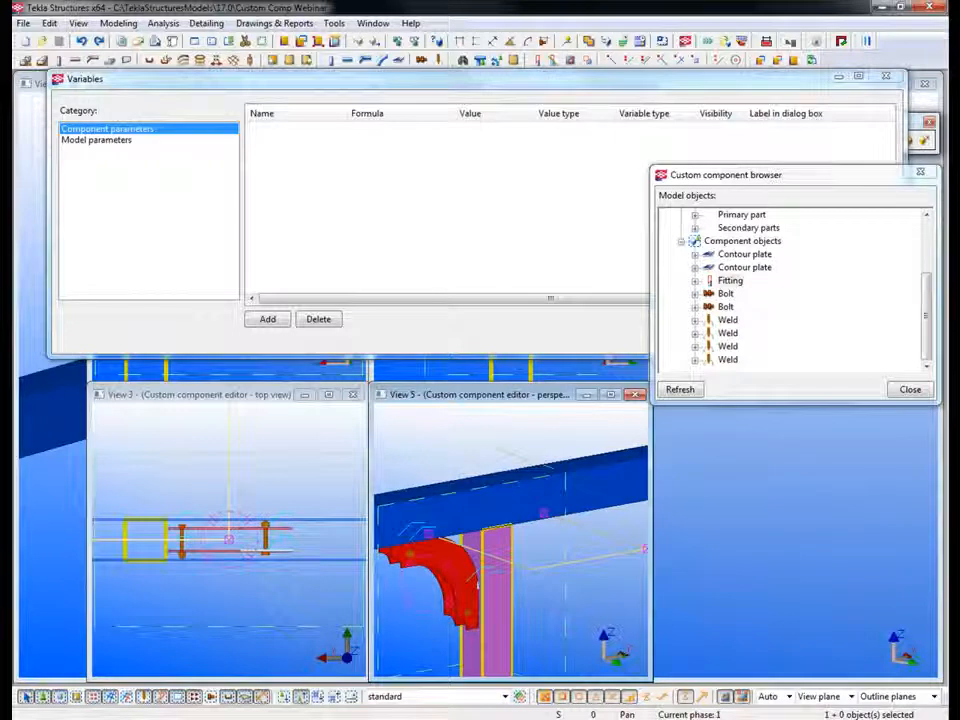
scroll(432, 525, "down", 2)
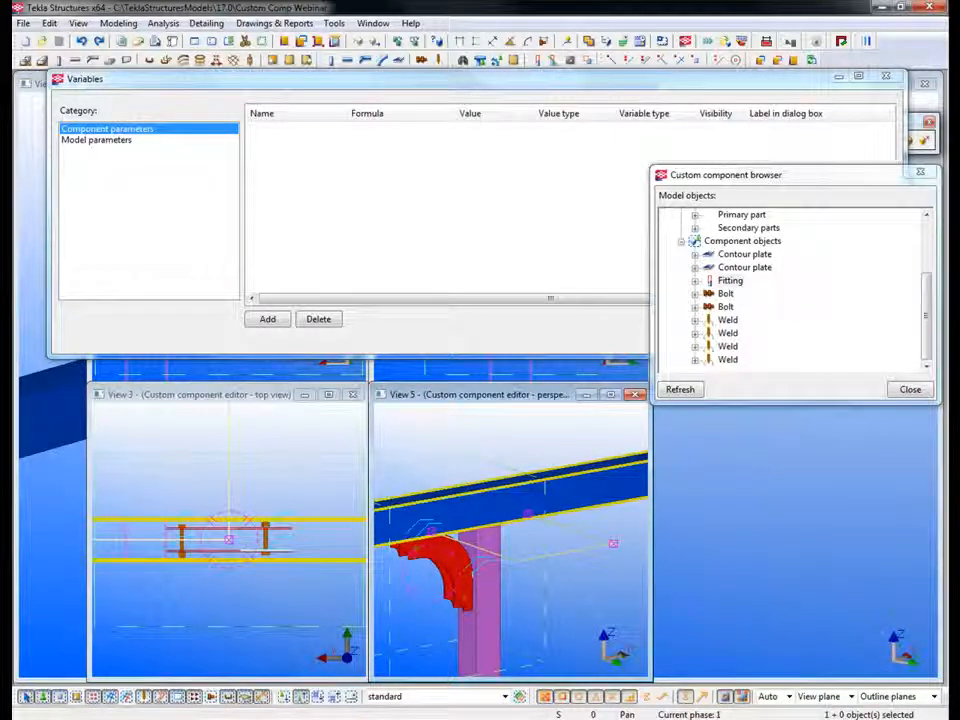
left_click_drag(410, 499, 631, 576)
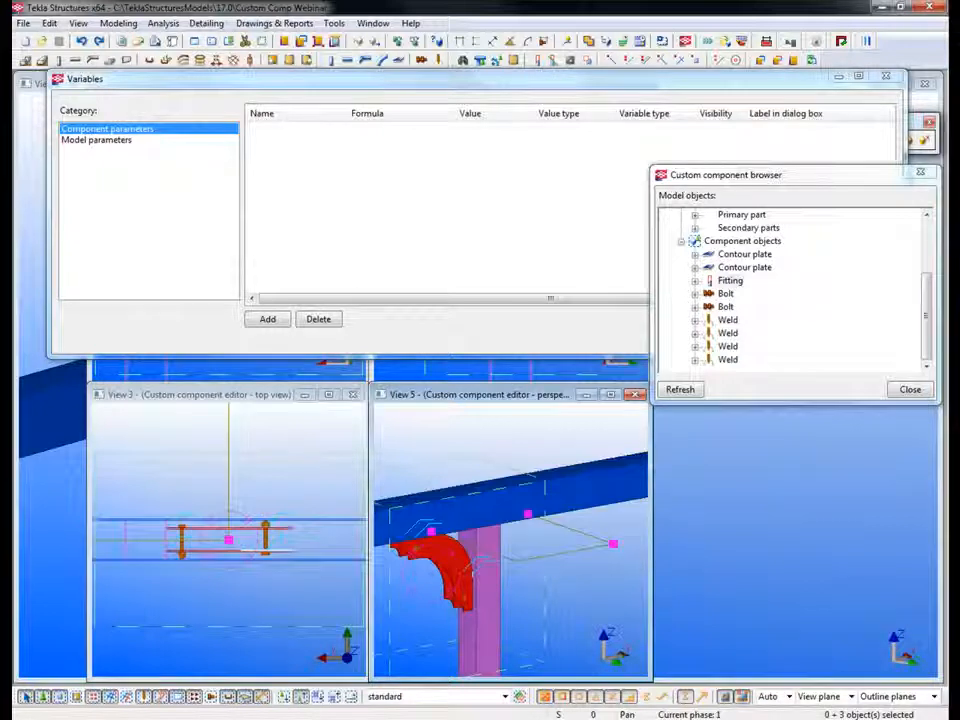
middle_click_drag(482, 610, 478, 530, "ctrl")
Step: Rearrange the Variables window, the editor commands and the component browser so that they stay accessible above and beside the perspective view
left_click_drag(640, 79, 644, 159)
left_click_drag(780, 122, 777, 80)
left_click_drag(700, 158, 701, 129)
left_click(926, 190)
left_click_drag(800, 174, 802, 422)
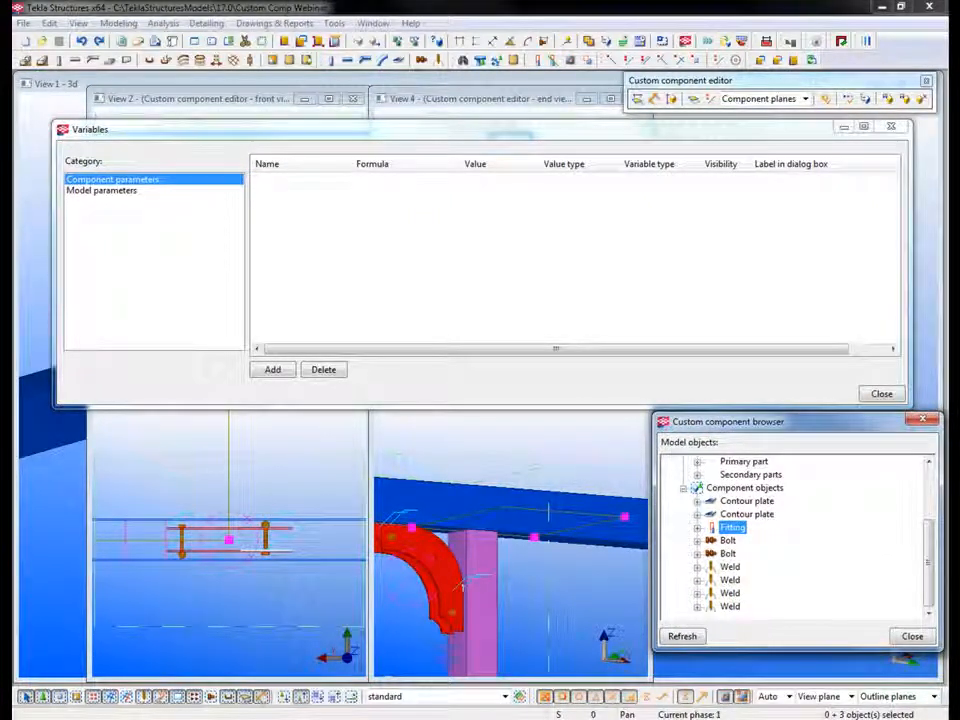
Step: Bind the three selected fitting handles to the component plane at the column face beside the arch plates
right_click(506, 434)
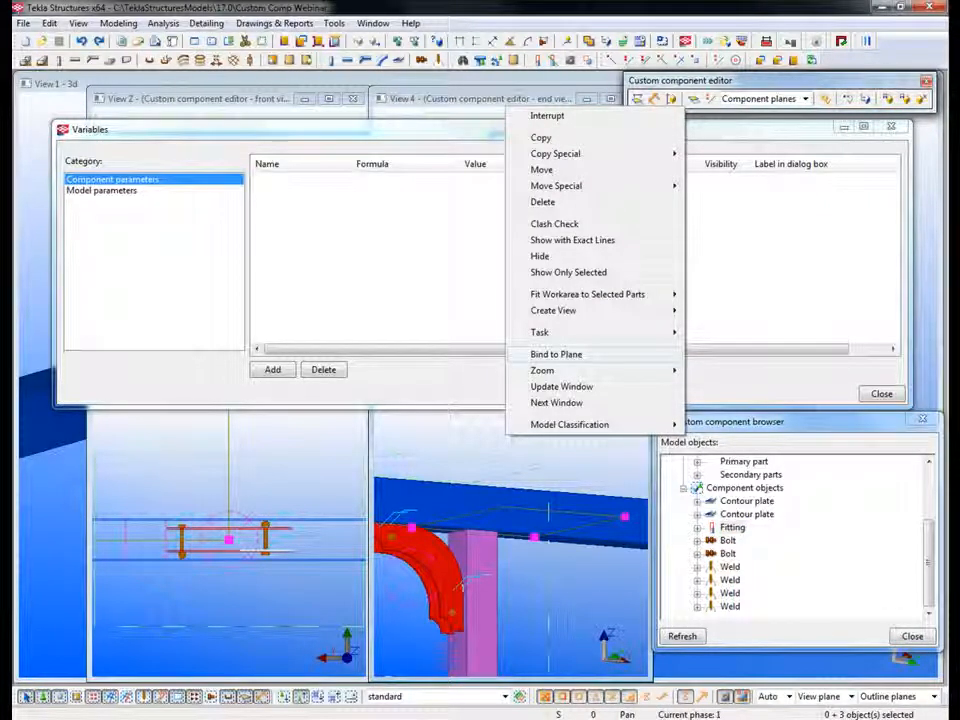
left_click(556, 354)
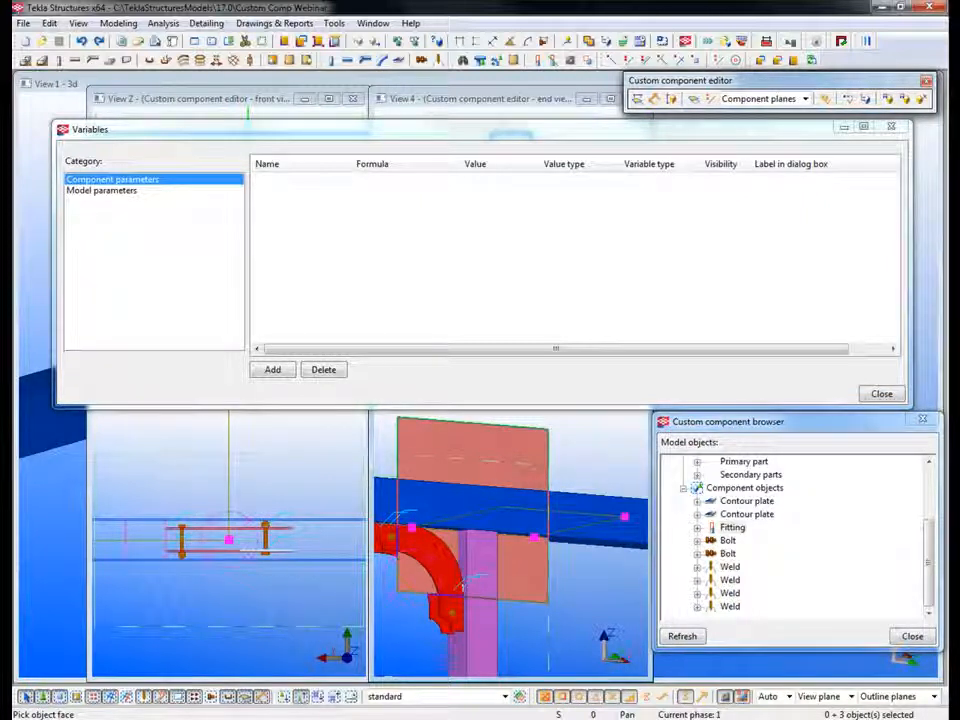
left_click(462, 587)
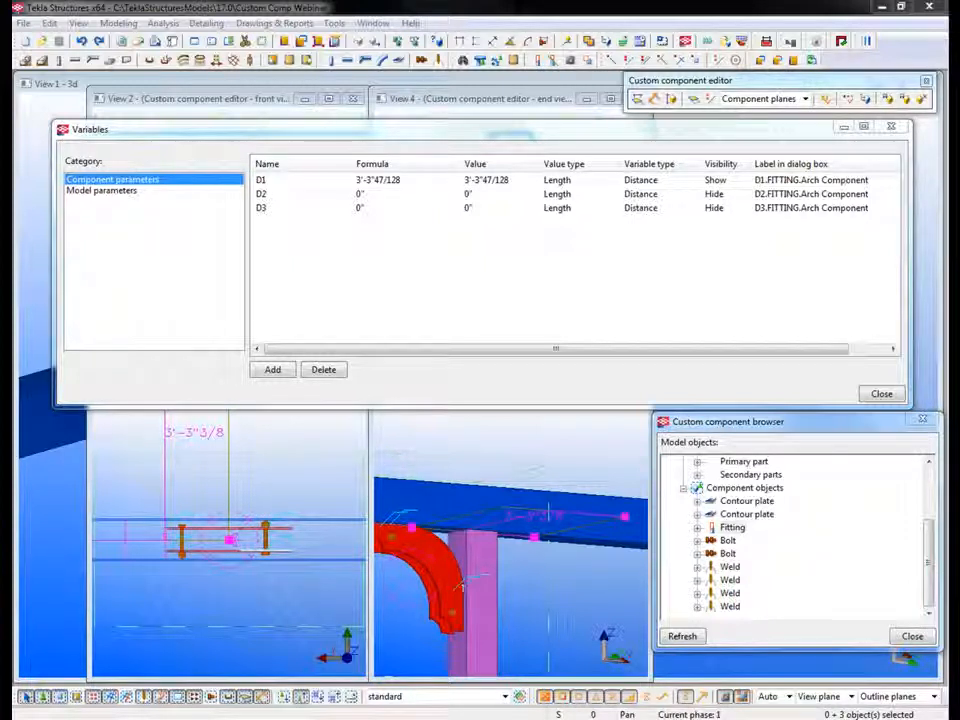
Step: Bind the same three fitting handles to the component plane on the far side of the column
right_click(555, 432)
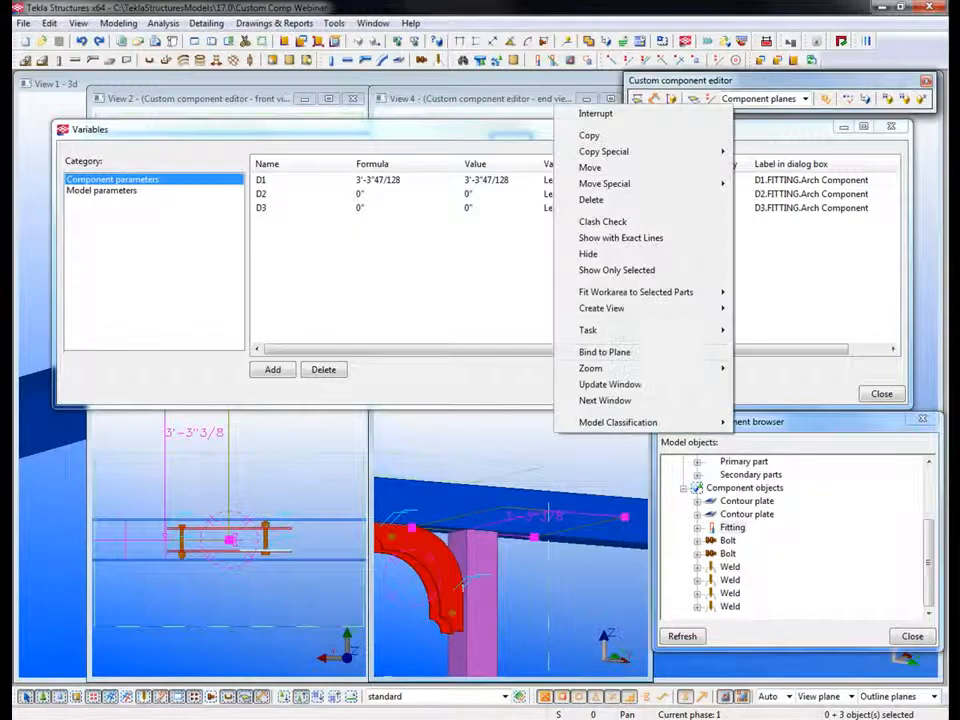
left_click(604, 352)
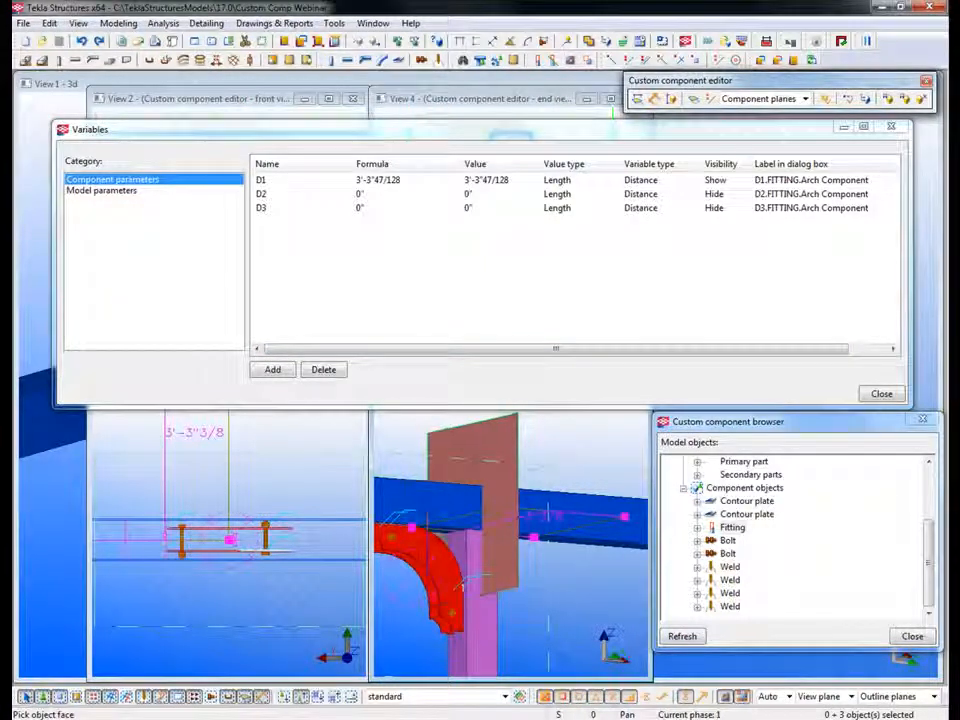
left_click(480, 574)
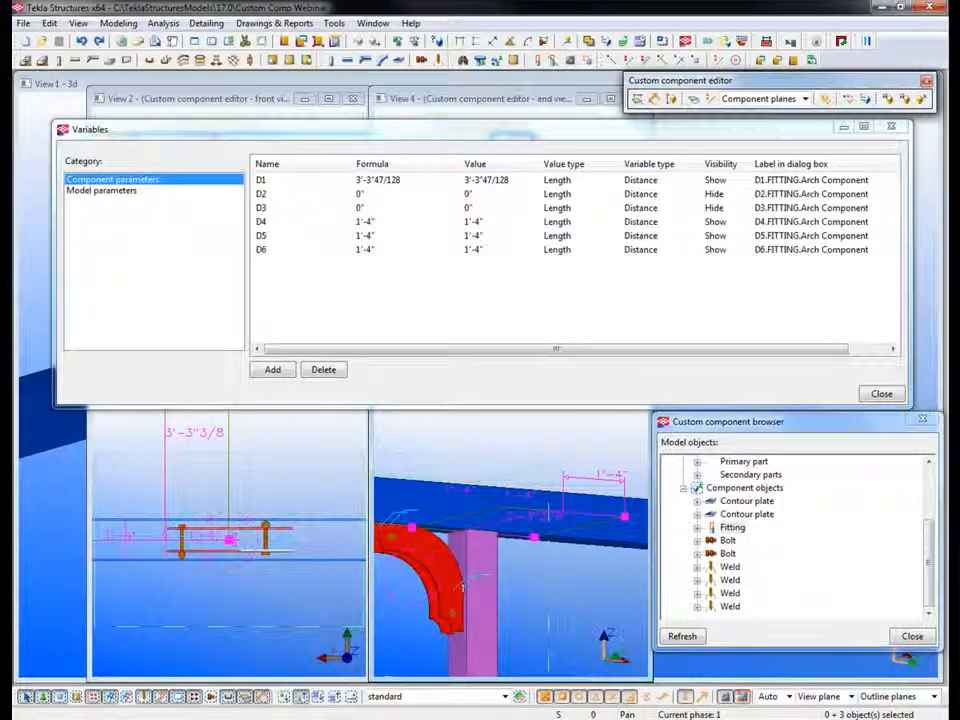
Step: Switch the plane type to Boundary planes and bind the three fitting handles to the underside of the beam
left_click(805, 98)
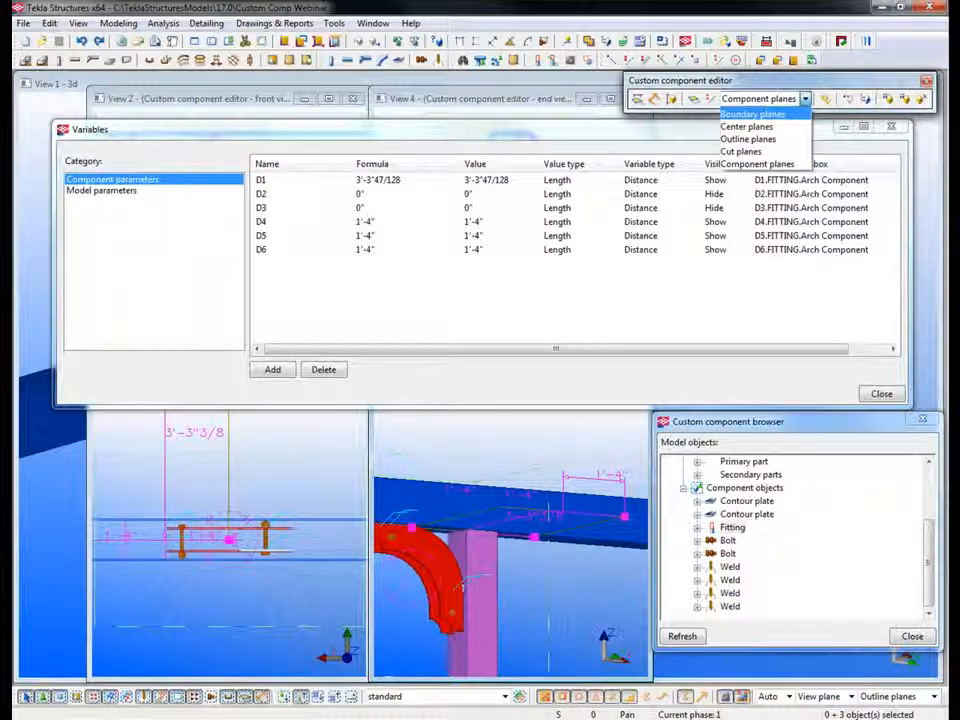
left_click(752, 114)
right_click(519, 591)
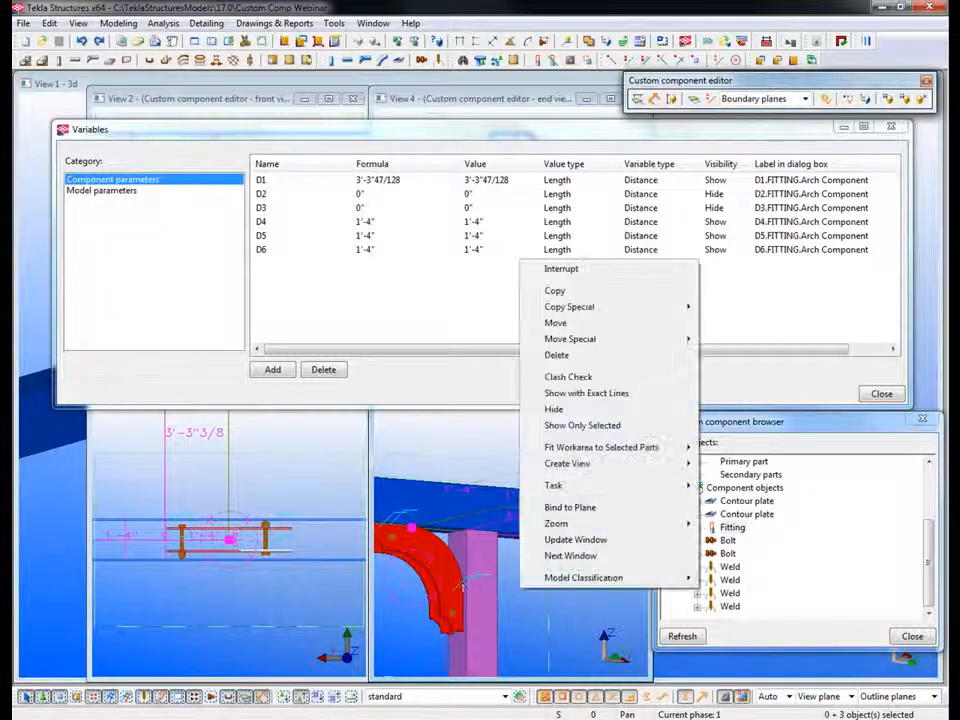
left_click(550, 509)
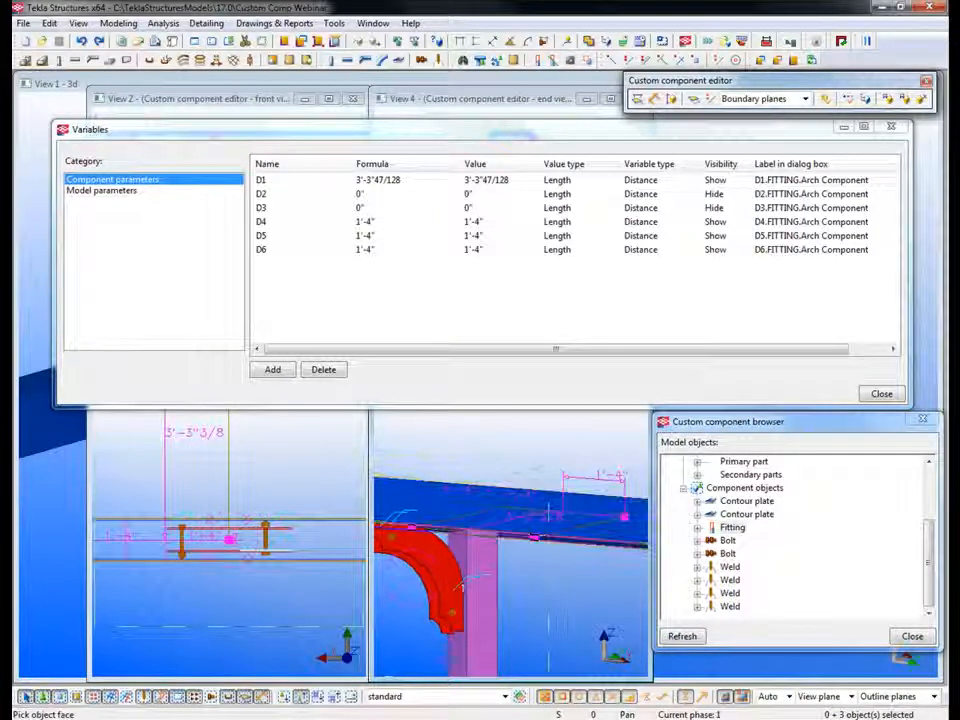
left_click(462, 586)
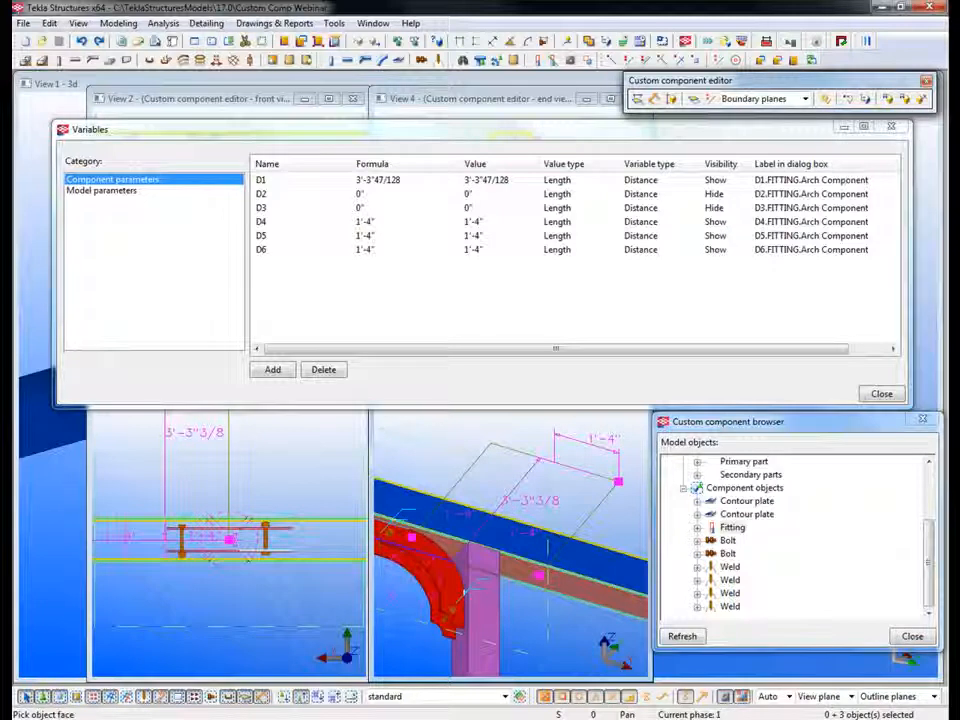
left_click(592, 586)
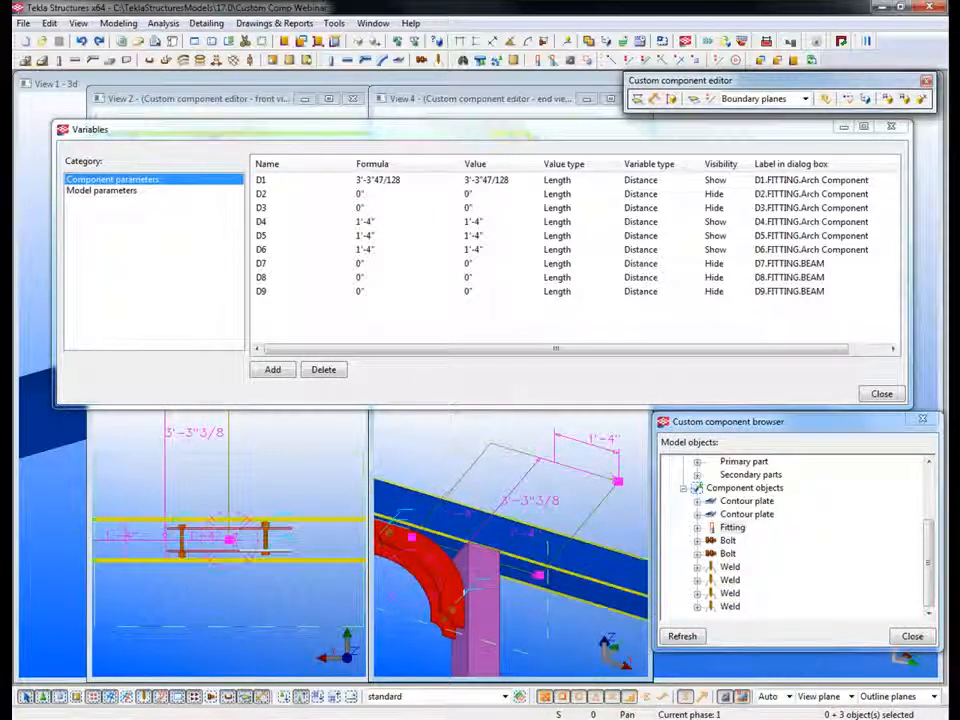
middle_click_drag(520, 535, 561, 505)
scroll(560, 508, "down", 3)
middle_click_drag(460, 575, 494, 540, "ctrl")
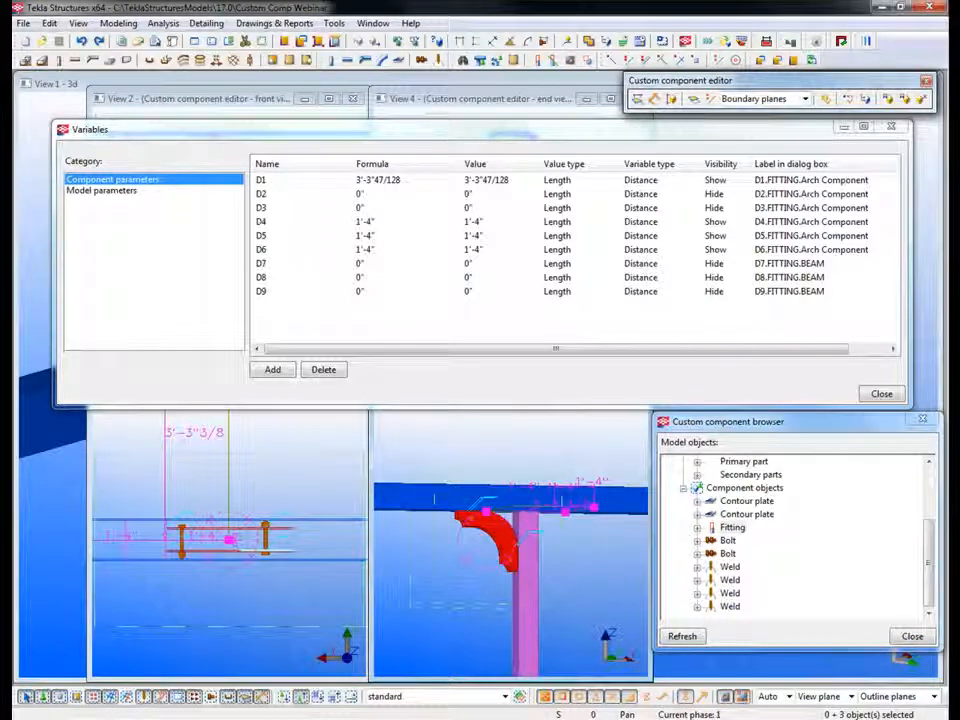
Step: Keep Boundary planes as the plane type and close the Variables window to uncover the perspective view
left_click(805, 99)
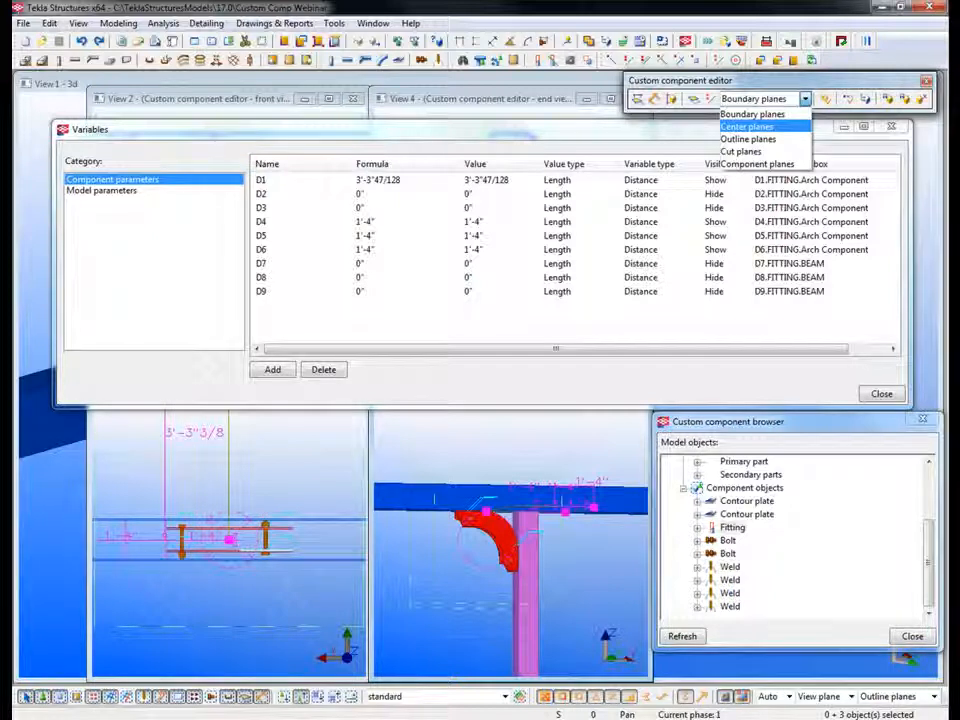
left_click(748, 115)
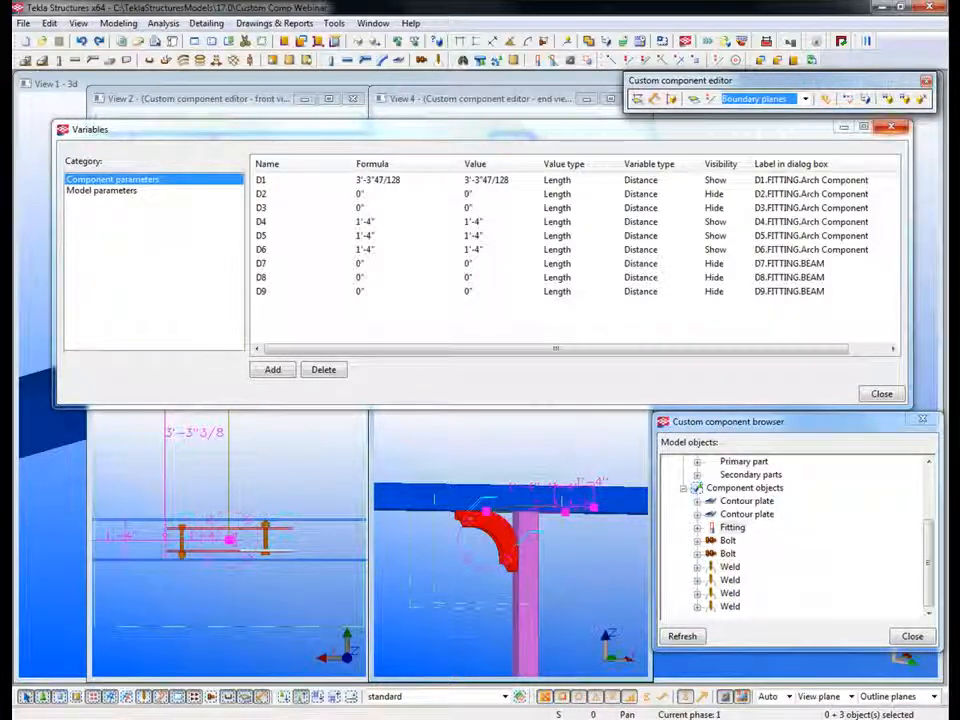
key("Escape")
left_click_drag(371, 385, 92, 168)
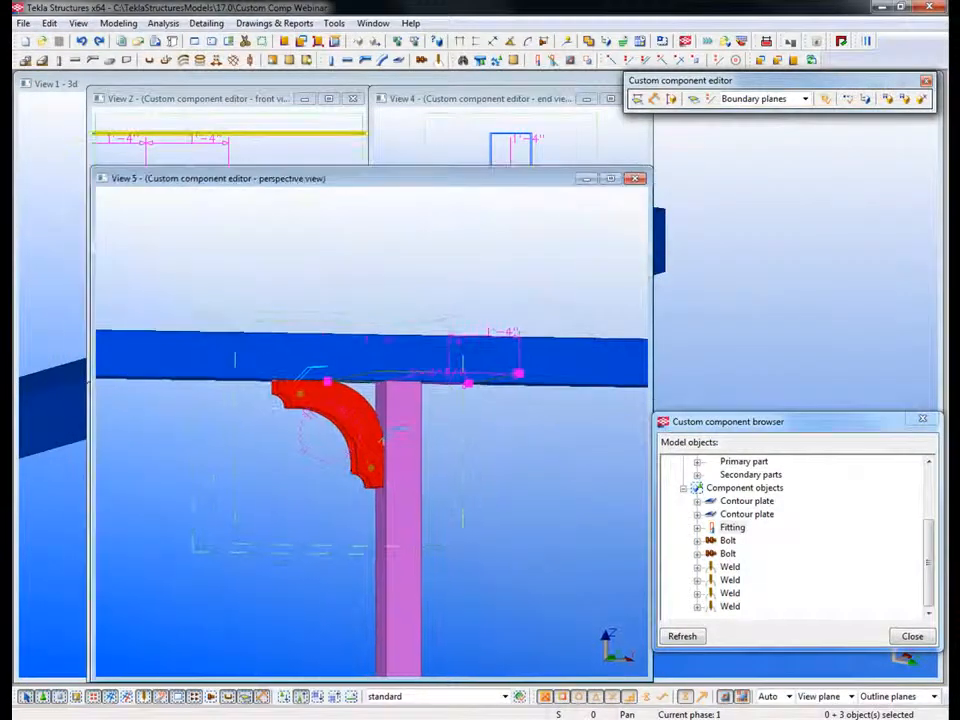
Step: Select both arch contour plates and bind the four chamfer handles at their outer end under the beam to the column face
middle_click_drag(350, 425, 372, 450, "ctrl")
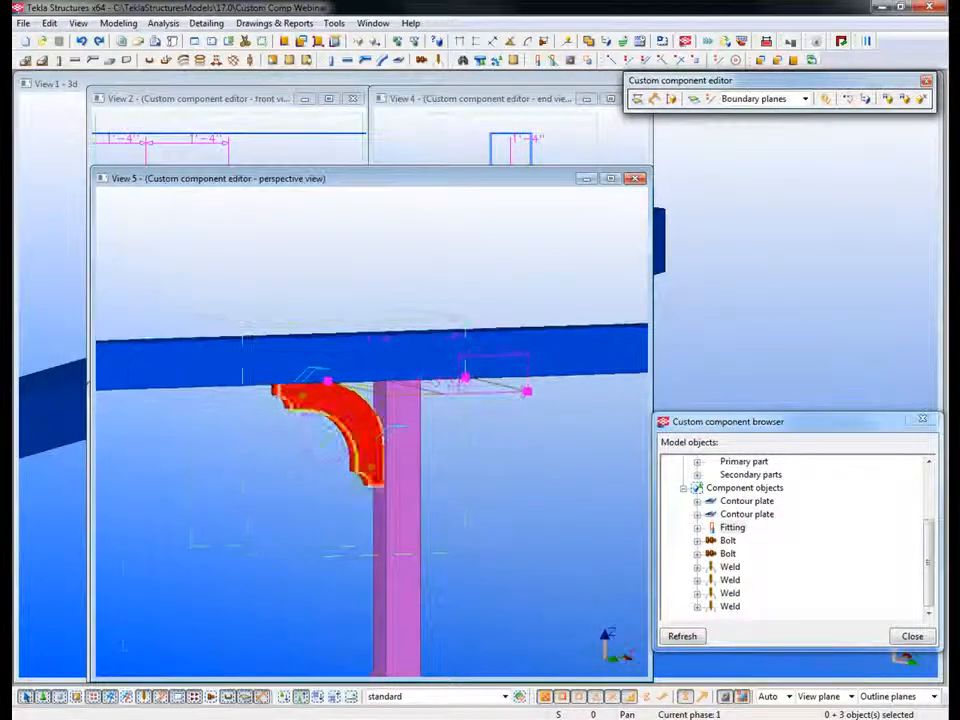
scroll(381, 438, "up", 3)
left_click(455, 463)
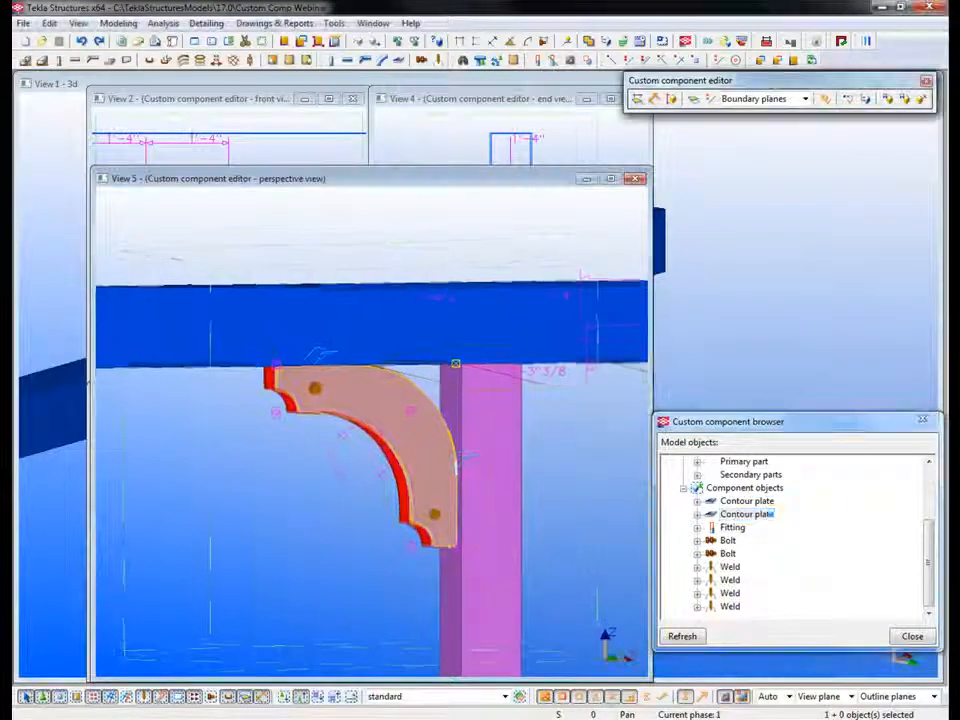
scroll(290, 400, "up", 3)
left_click(298, 414, "shift")
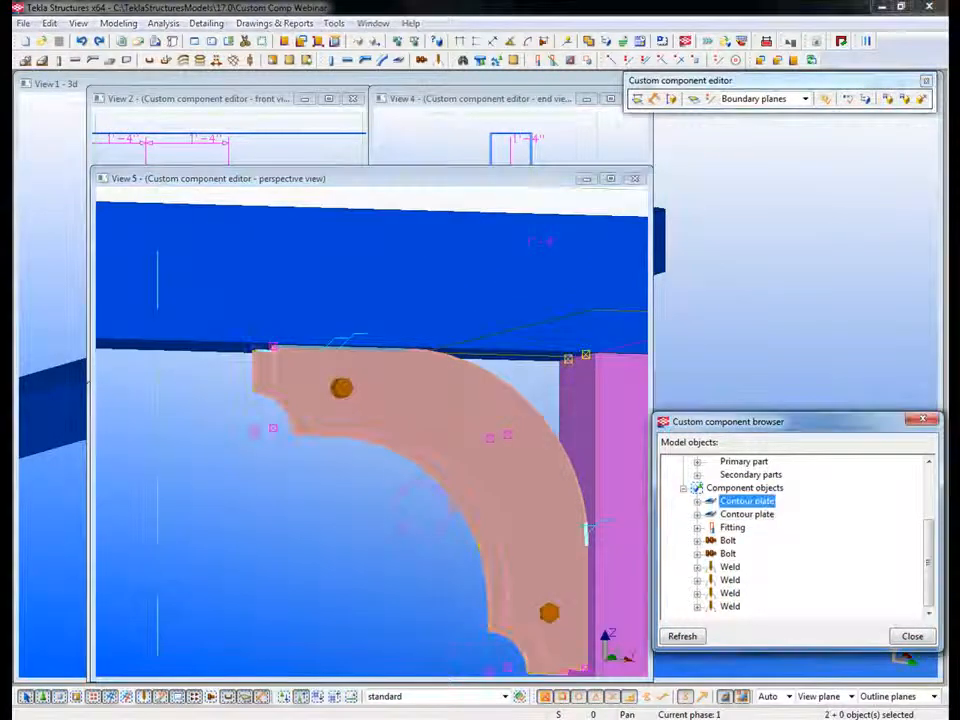
middle_click_drag(298, 414, 344, 412)
scroll(335, 468, "down", 1)
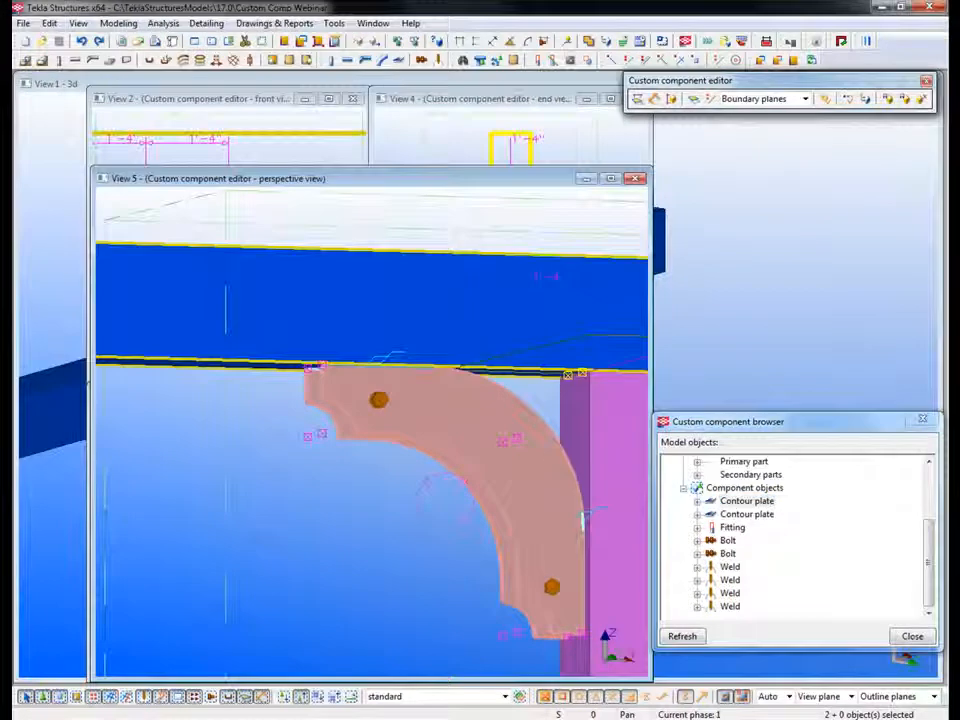
left_click_drag(259, 311, 347, 485)
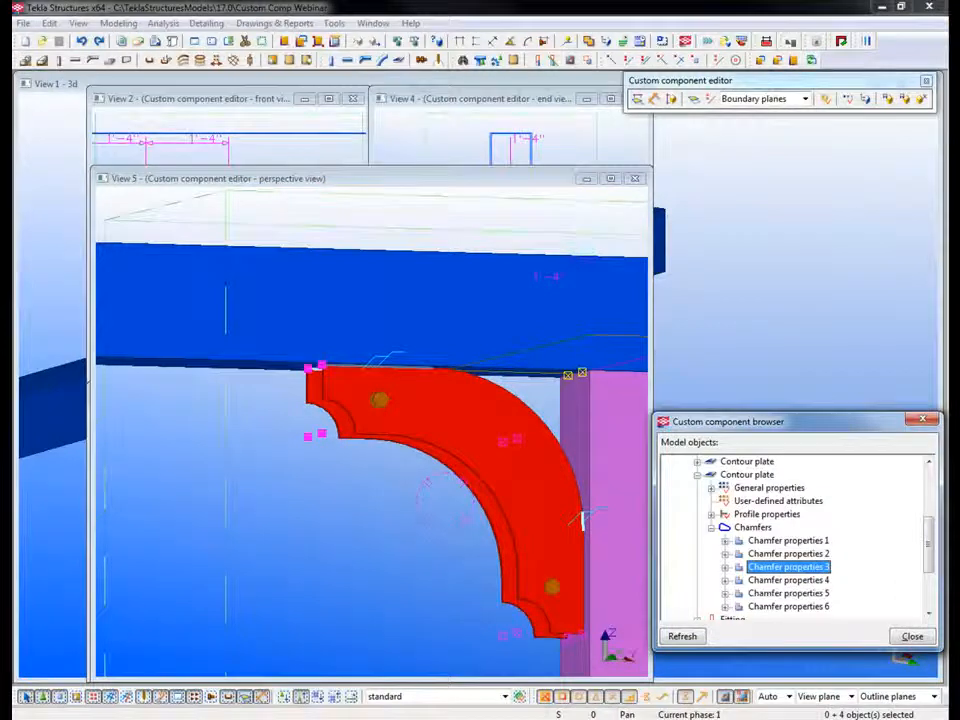
right_click(267, 469)
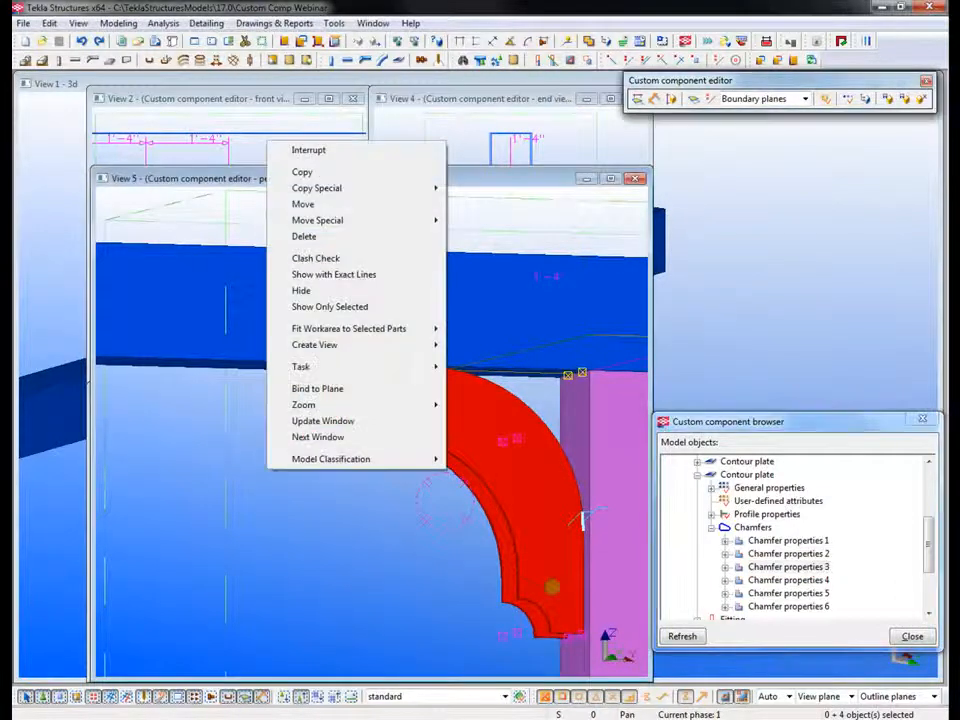
left_click(308, 389)
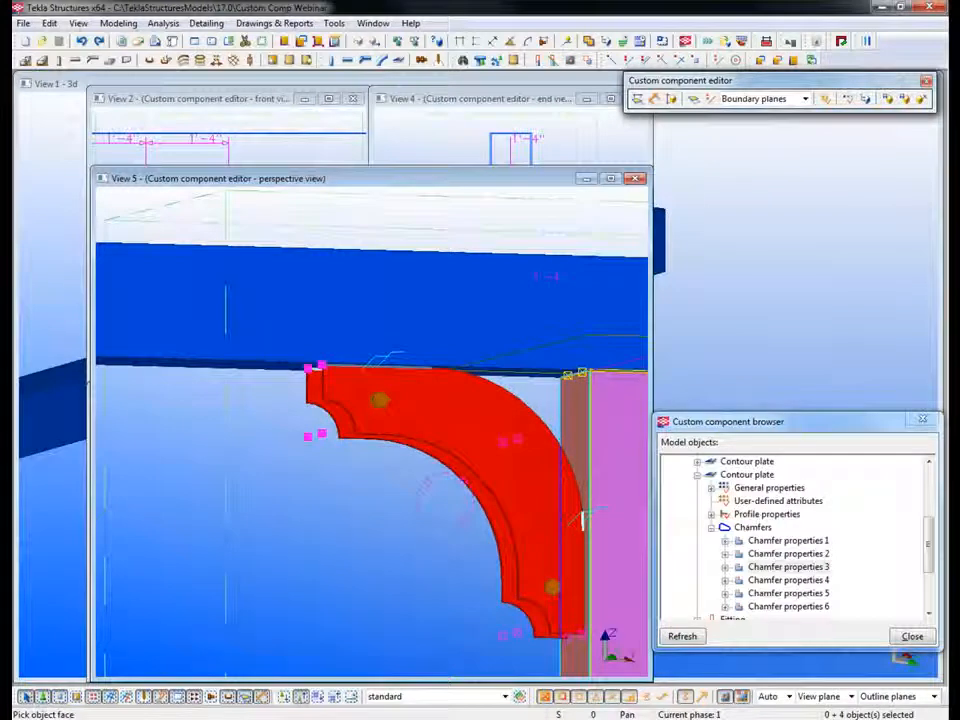
left_click(583, 519)
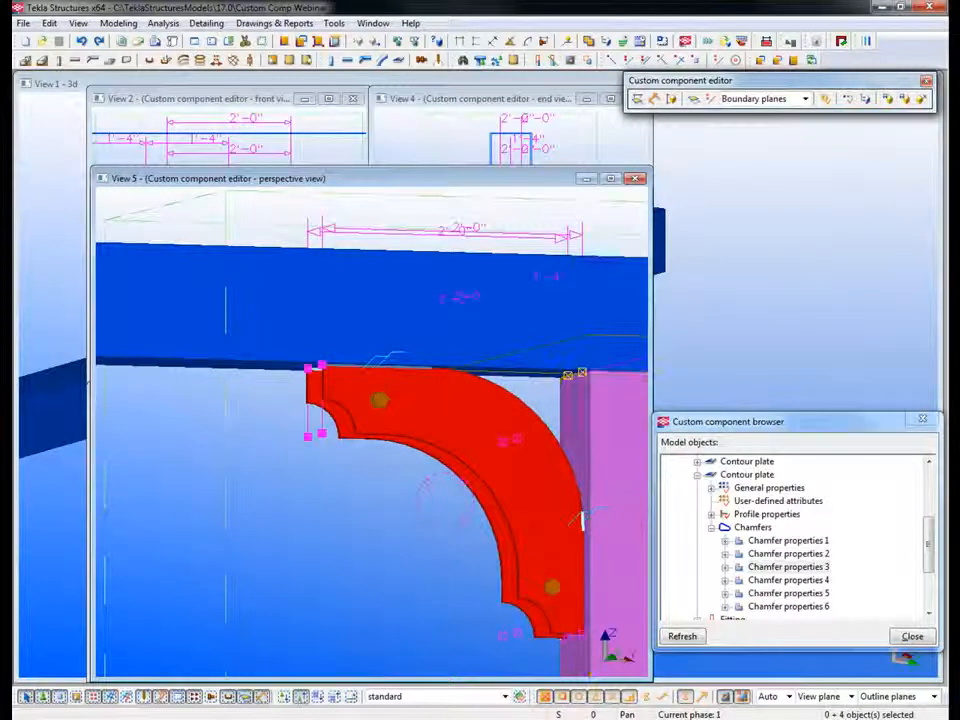
Step: Bind the same four outer-end plate handles to the underside of the beam
right_click(261, 421)
left_click(311, 341)
middle_click_drag(312, 430, 314, 350, "ctrl")
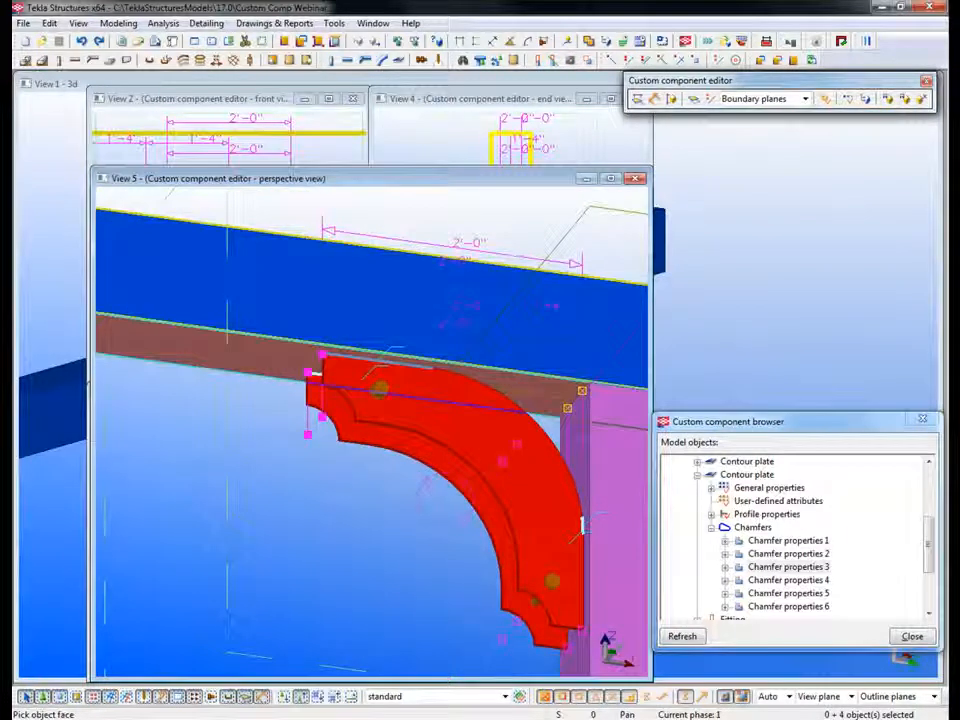
left_click(286, 360)
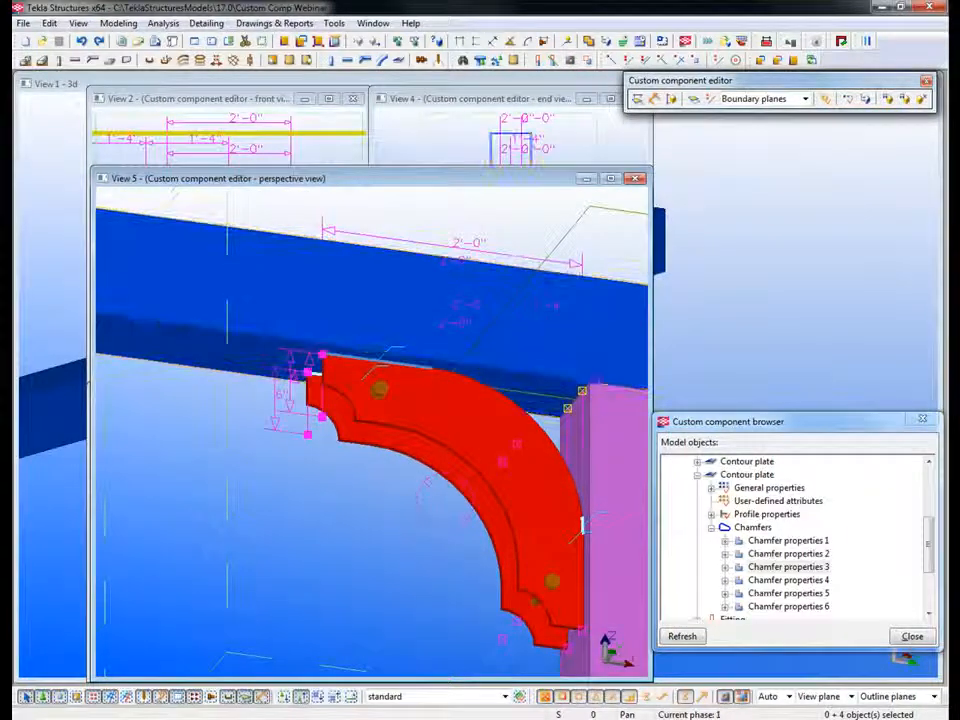
Step: Switch the plane type to Component planes and bind the four outer-end handles to the lengthwise component plane between the two plates
left_click(805, 98)
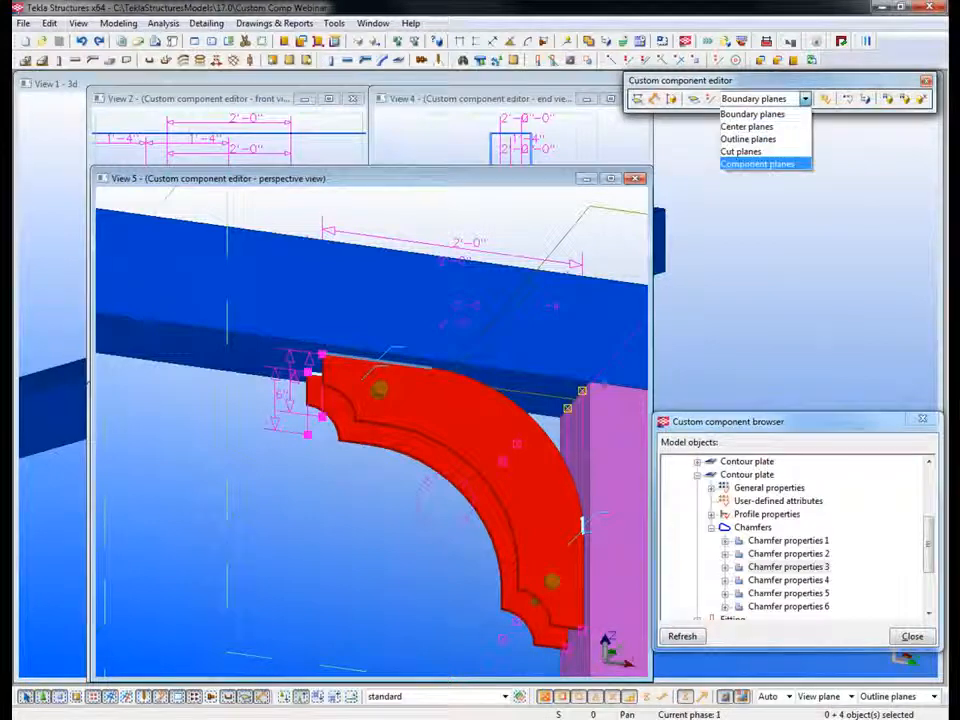
left_click(760, 163)
right_click(319, 499)
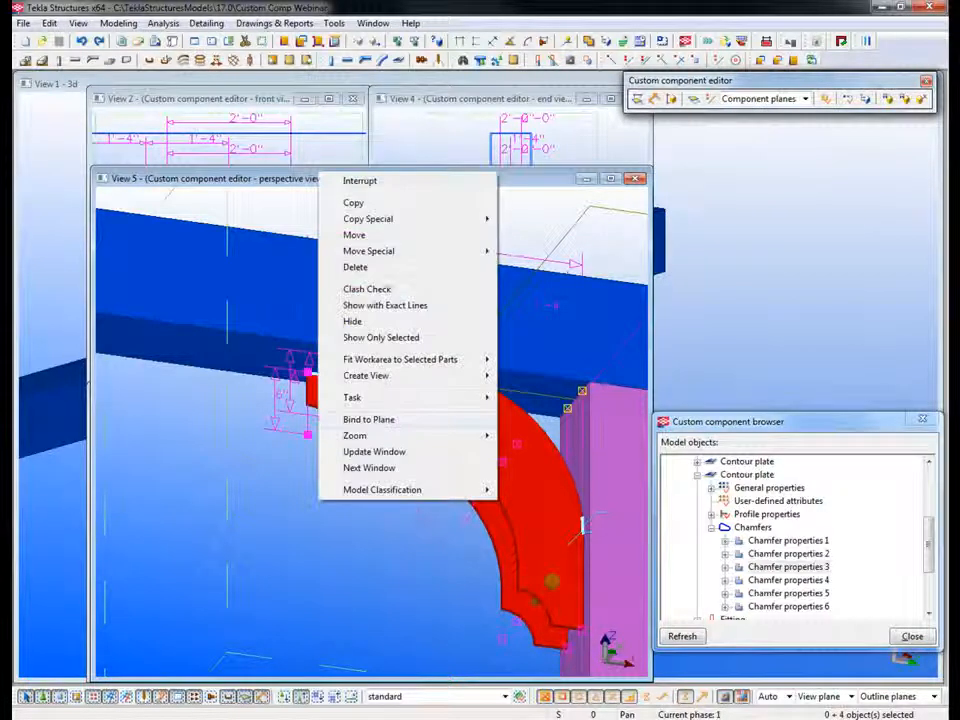
left_click(370, 419)
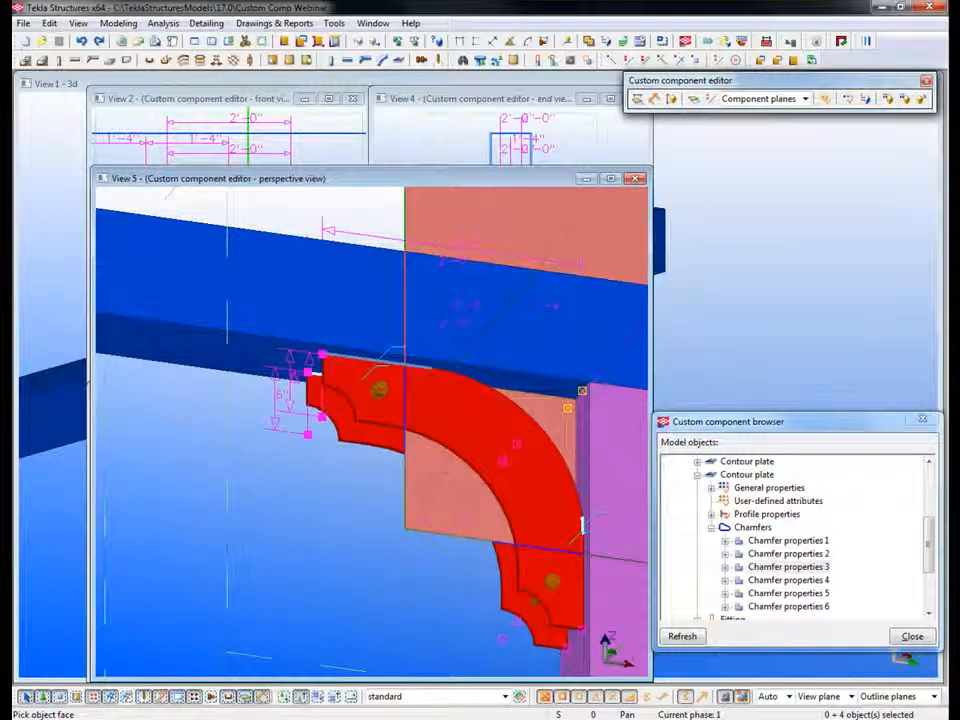
middle_click_drag(300, 430, 470, 420, "ctrl")
left_click(490, 566)
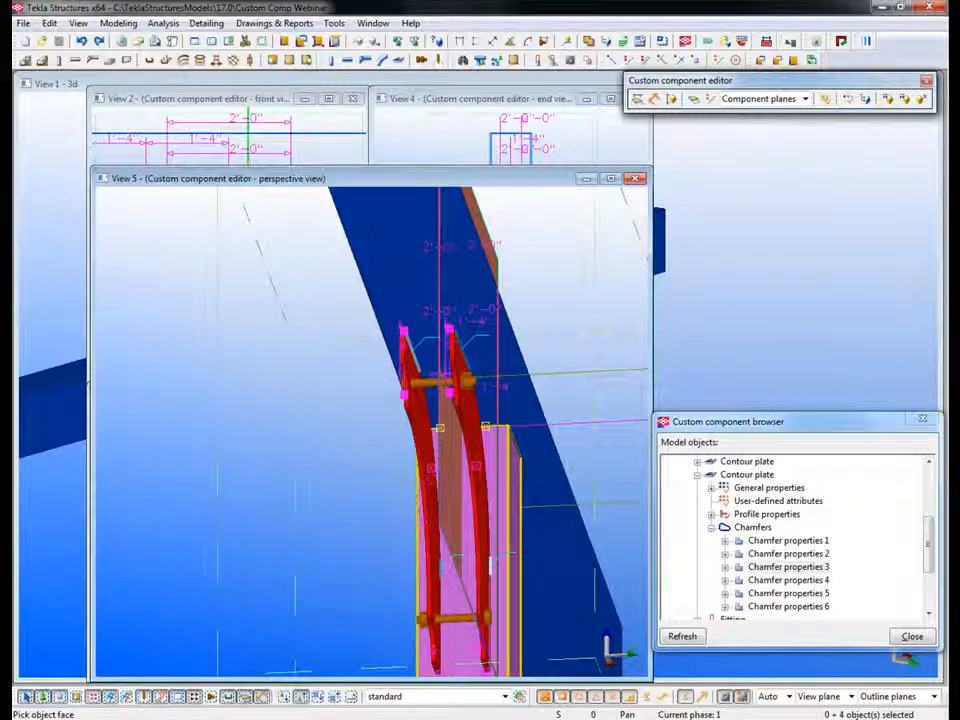
Step: Select the four handles at the lower end of the arch plates and bind them to the lengthwise component plane
middle_click_drag(490, 566, 436, 410, "ctrl")
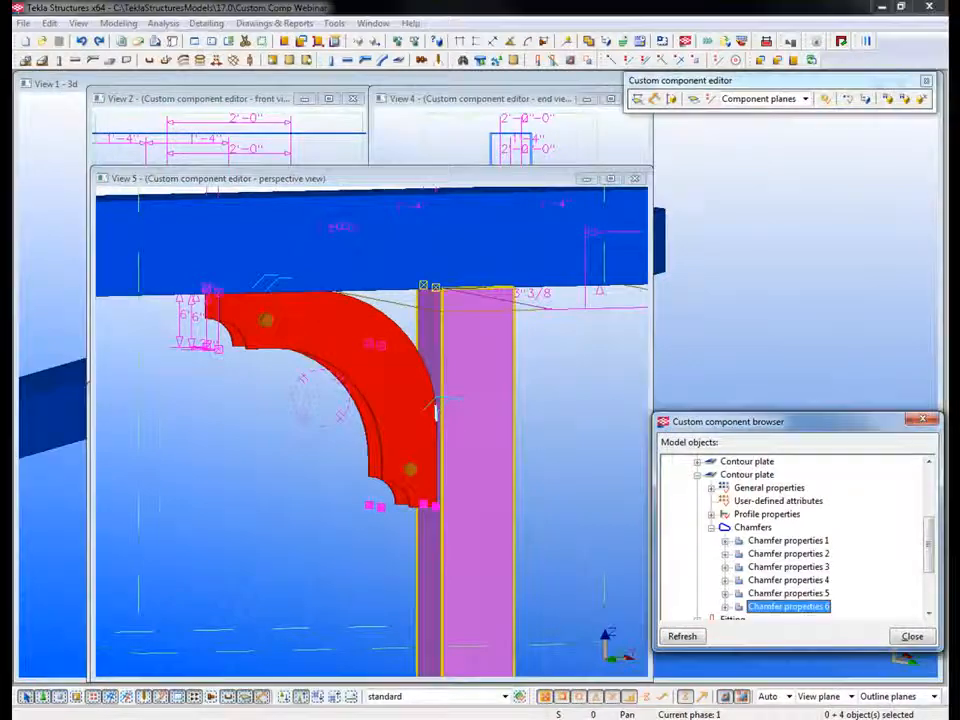
right_click(318, 443)
left_click(368, 363)
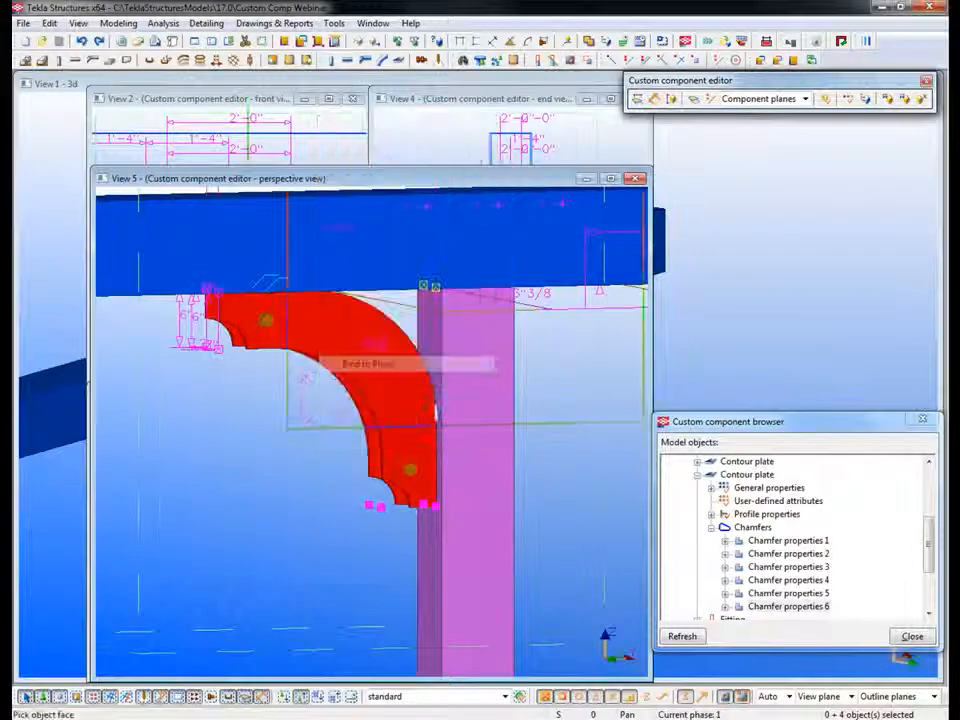
left_click(436, 408)
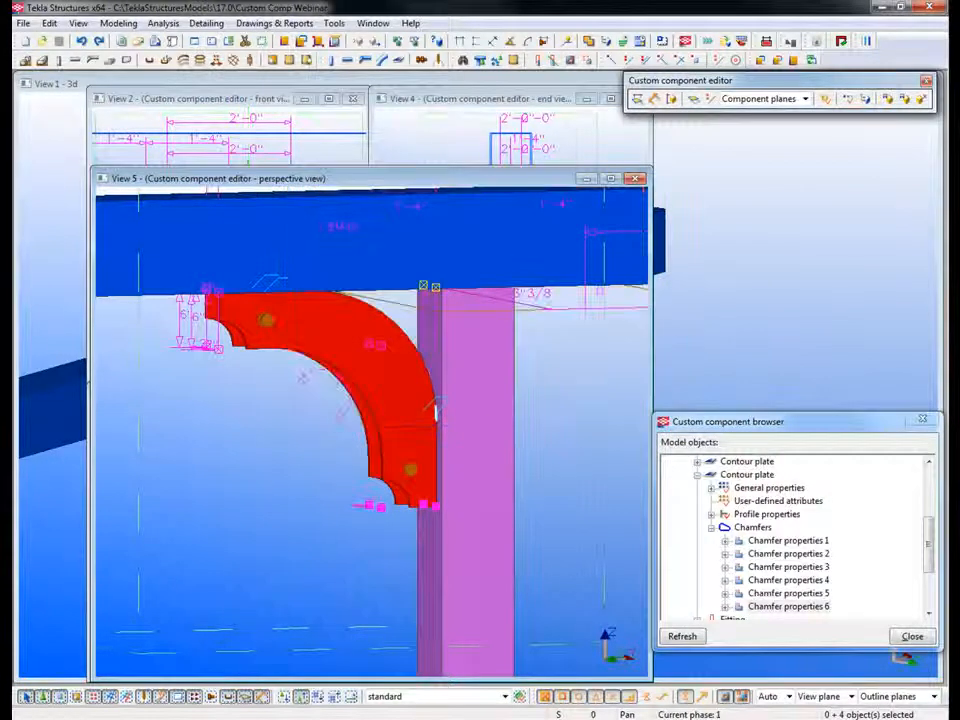
Step: Switch the plane type to Boundary planes and bind the four lower-end plate handles to the column face
left_click(805, 99)
left_click(768, 114)
right_click(301, 413)
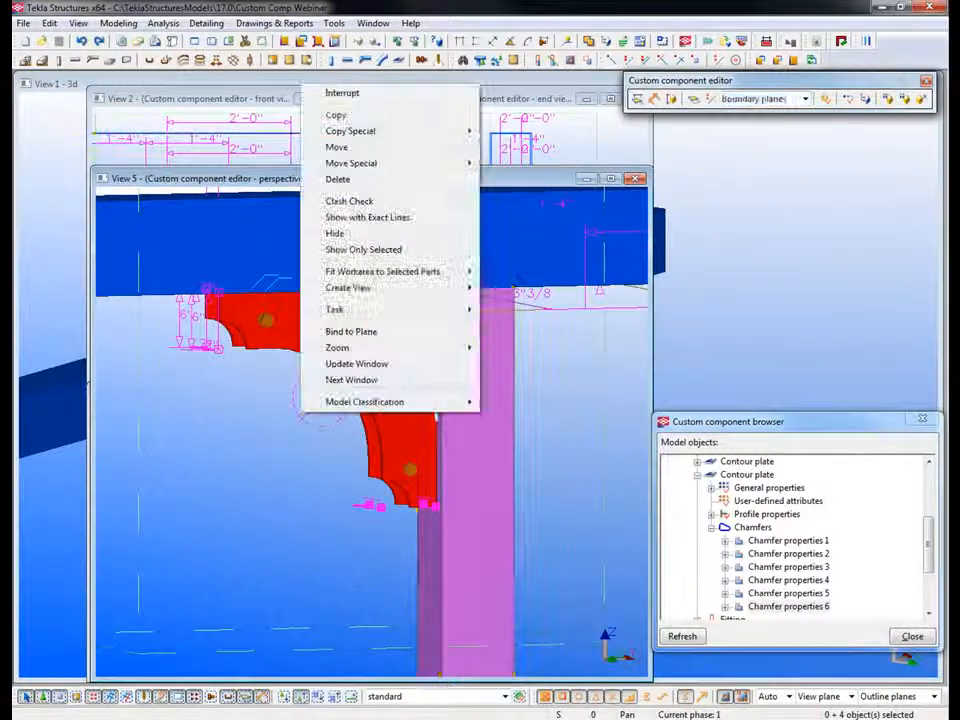
left_click(351, 332)
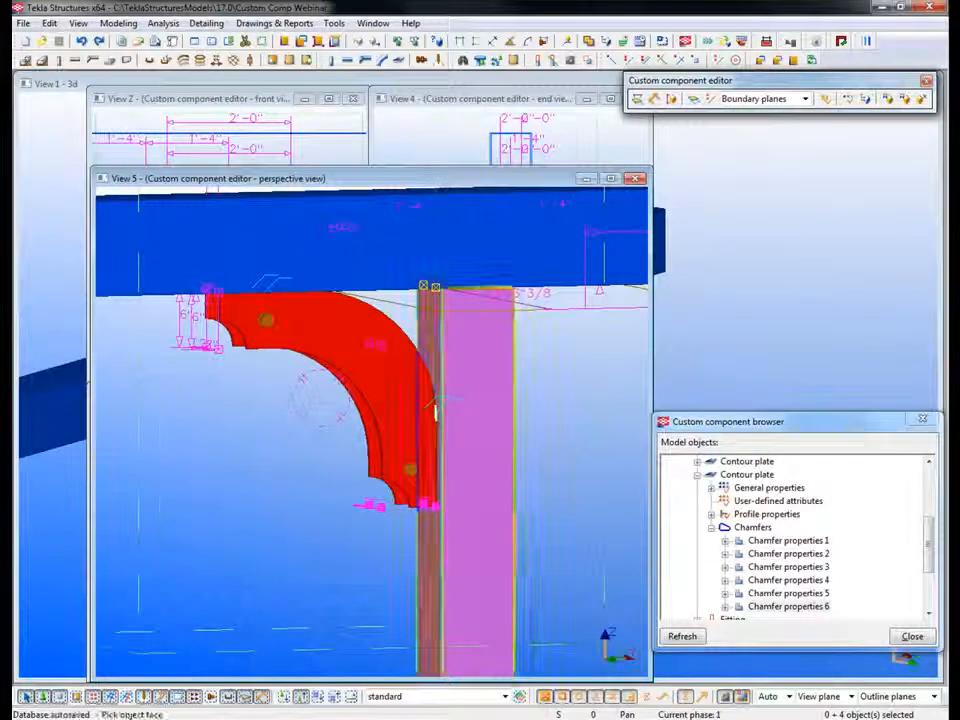
Step: Bind the same four lower-end plate handles to the underside of the beam
right_click(267, 440)
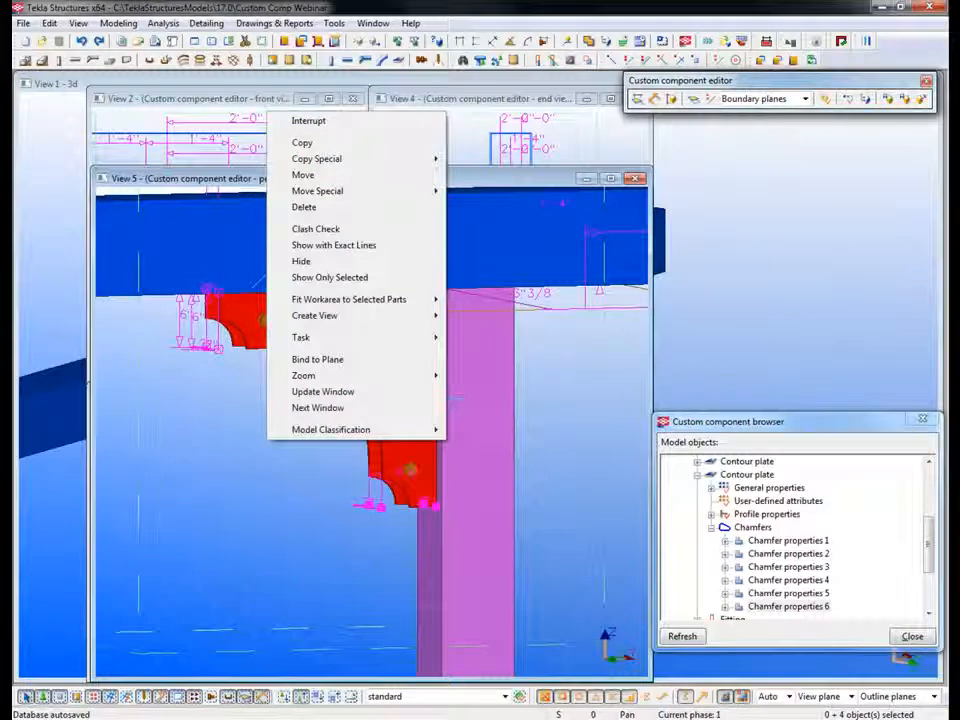
left_click(318, 360)
middle_click_drag(318, 360, 342, 392, "ctrl")
left_click(372, 308)
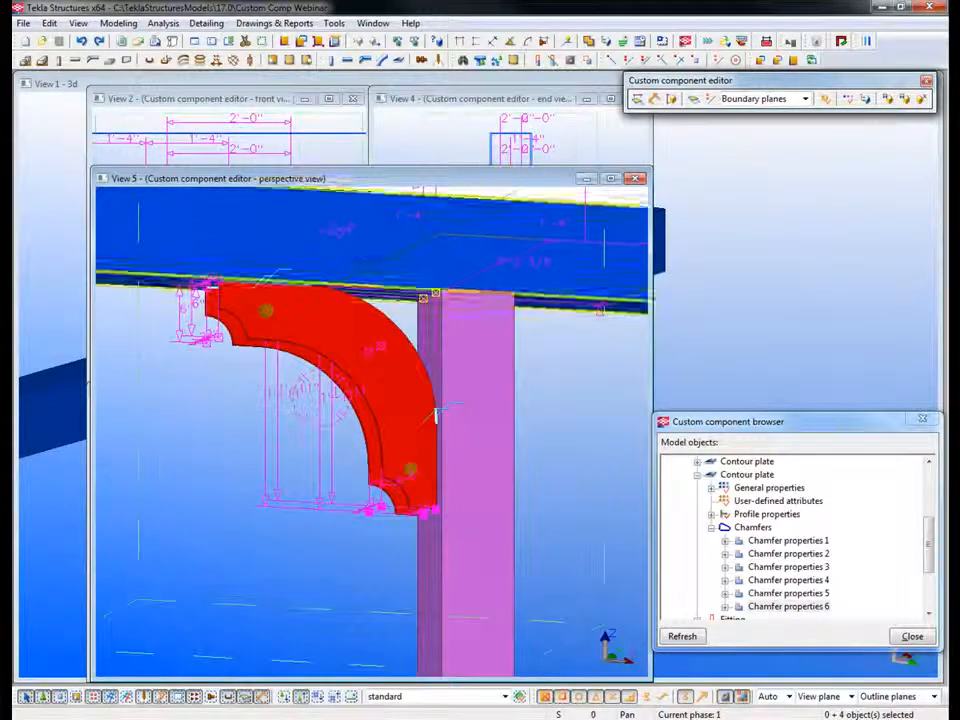
Step: Select the two plate handles in the corner between beam and column and bind them to the column face
left_click(430, 296)
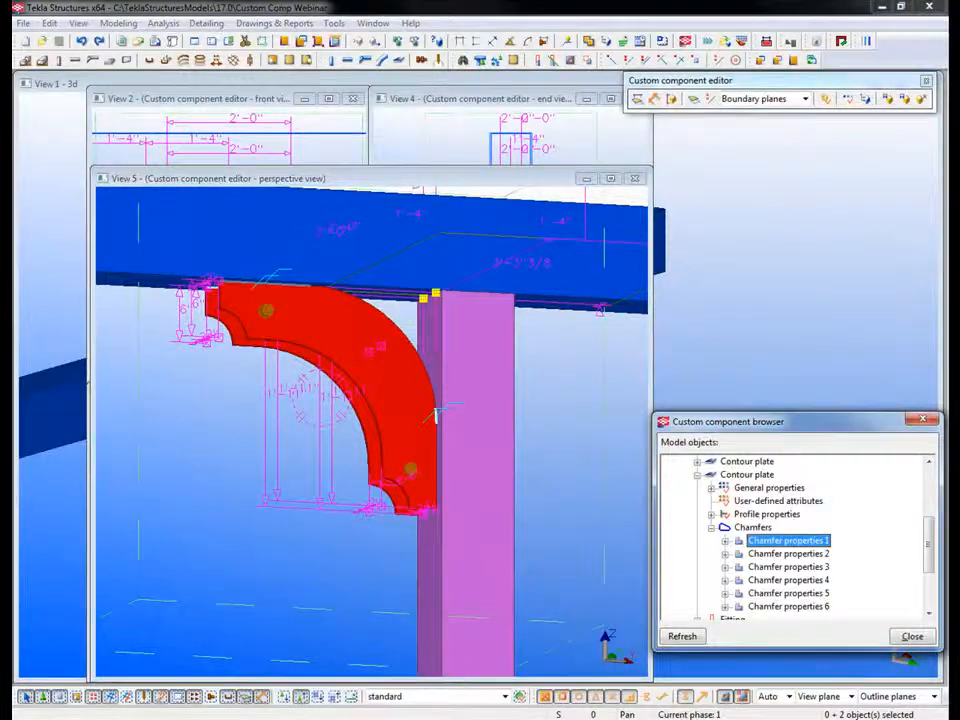
right_click(545, 360)
key("Escape")
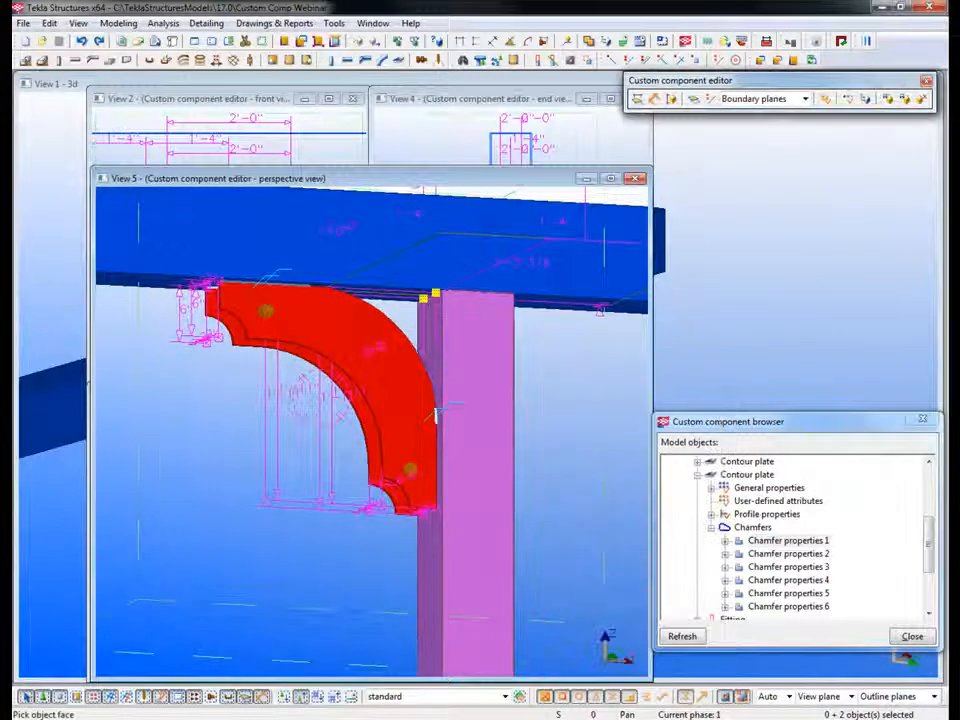
left_click(429, 560)
Step: Bind the two corner plate handles to the underside of the beam
right_click(169, 402)
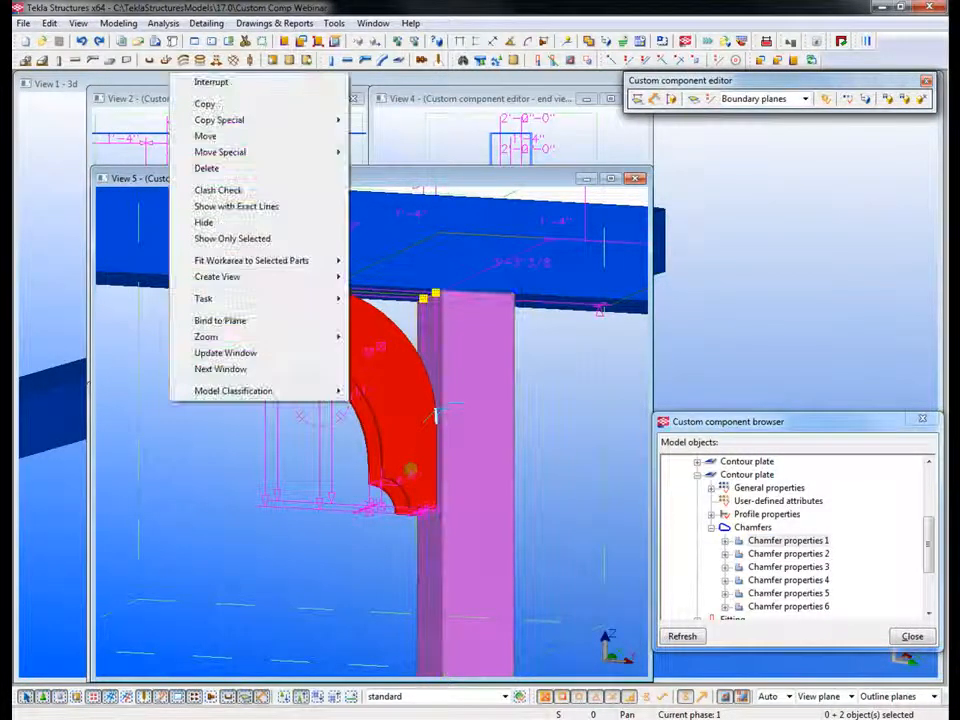
left_click(222, 320)
middle_click_drag(372, 310, 372, 280, "ctrl")
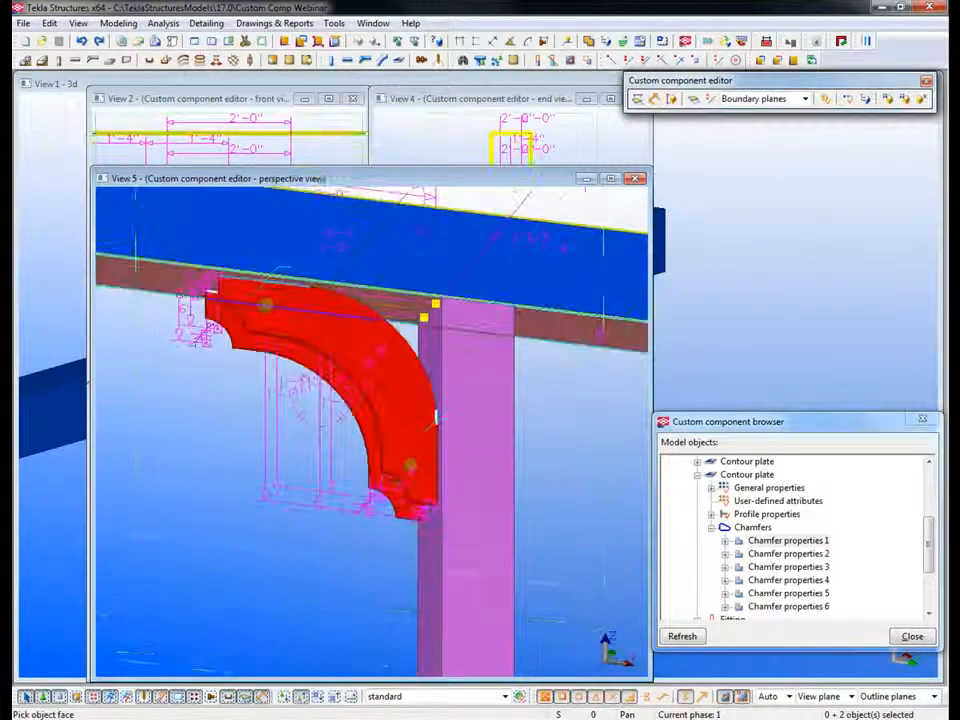
Step: Switch the plane type to Component planes and bind the two corner handles to the lengthwise component plane
left_click(805, 98)
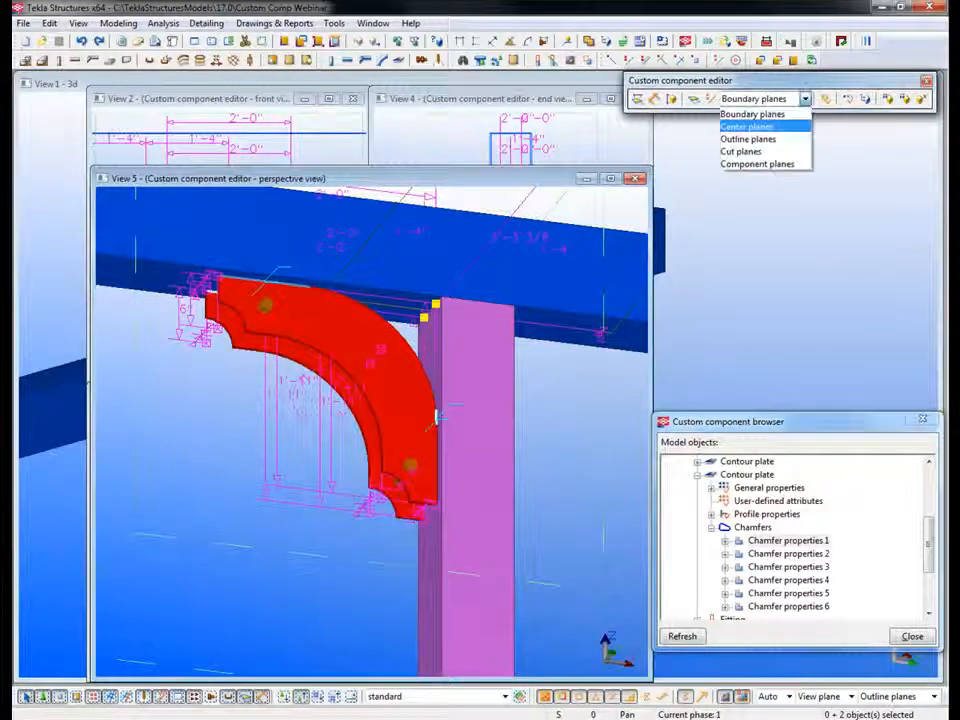
left_click(757, 162)
right_click(168, 390)
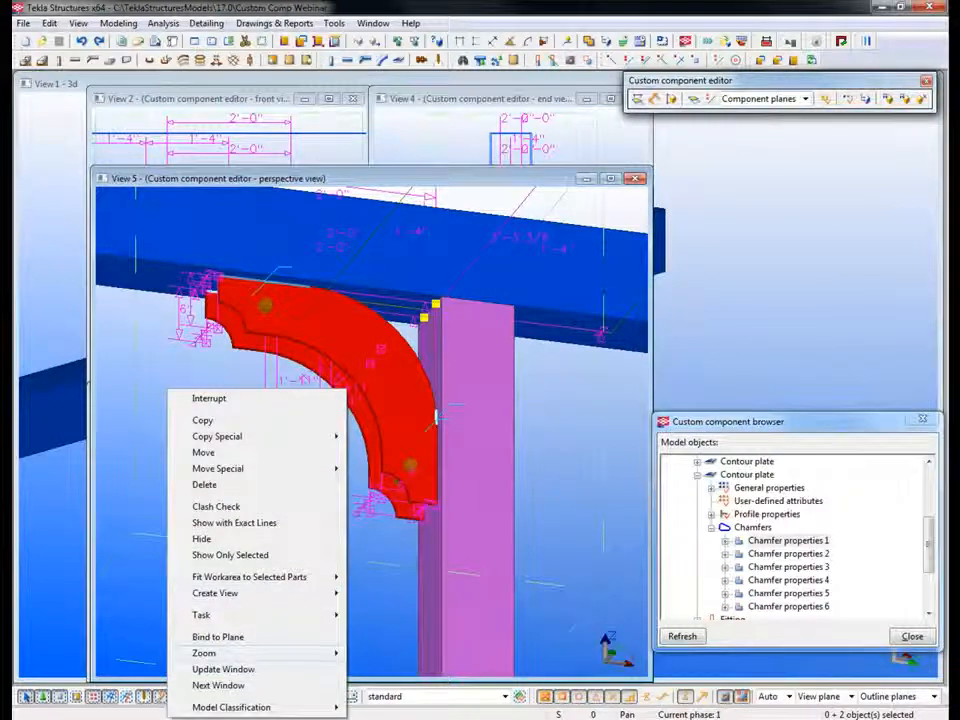
left_click(217, 637)
left_click(373, 434)
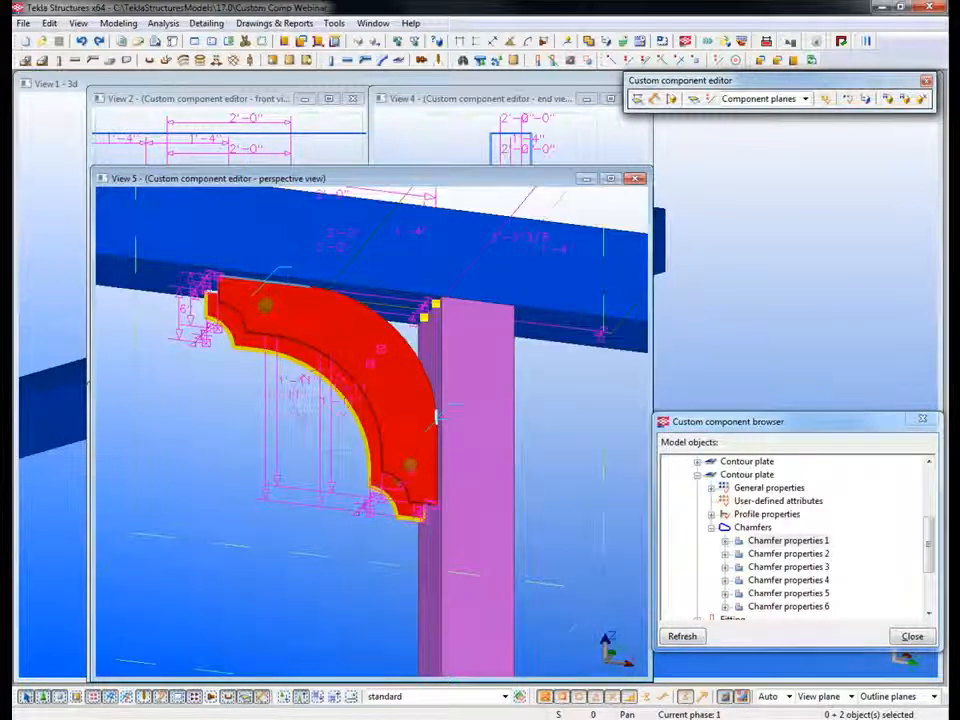
Step: Redraw the perspective view, select one arch plate and examine its binding distances and the spacing between the two plates
middle_click_drag(370, 420, 372, 475, "ctrl")
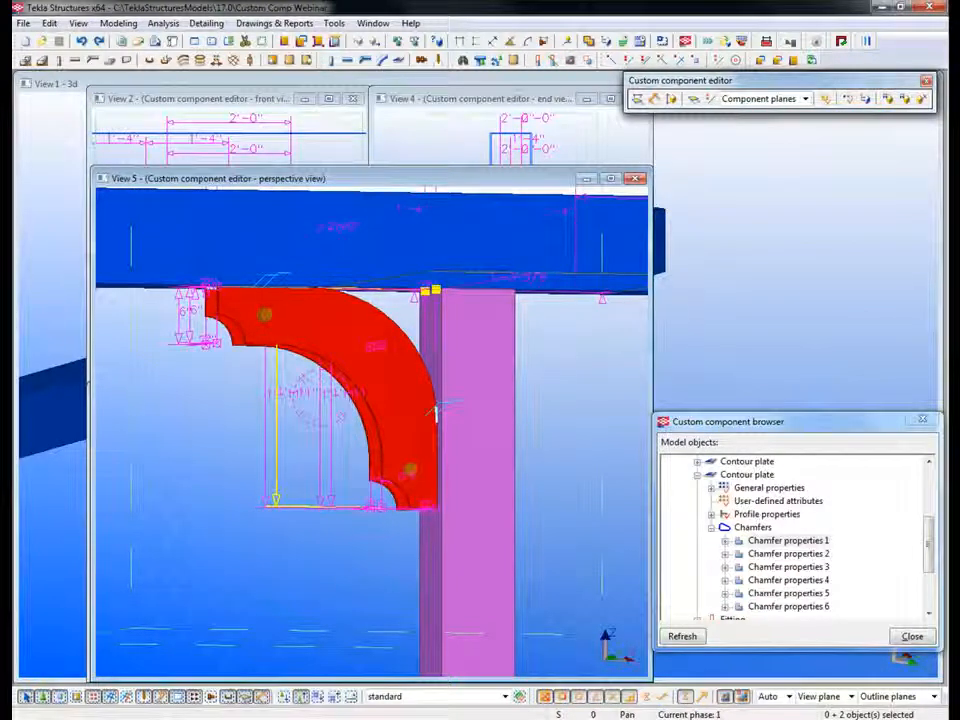
middle_click_drag(108, 380, 132, 378, "ctrl")
right_click(132, 378)
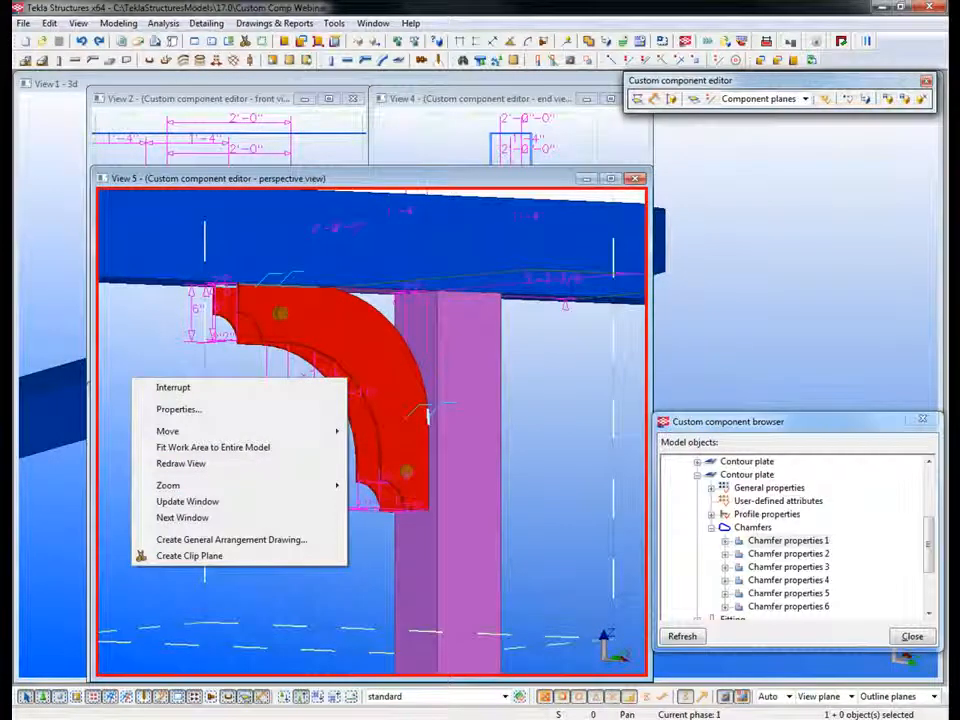
left_click(181, 464)
middle_click_drag(185, 462, 345, 440, "ctrl")
scroll(302, 468, "up", 2)
left_click(323, 462)
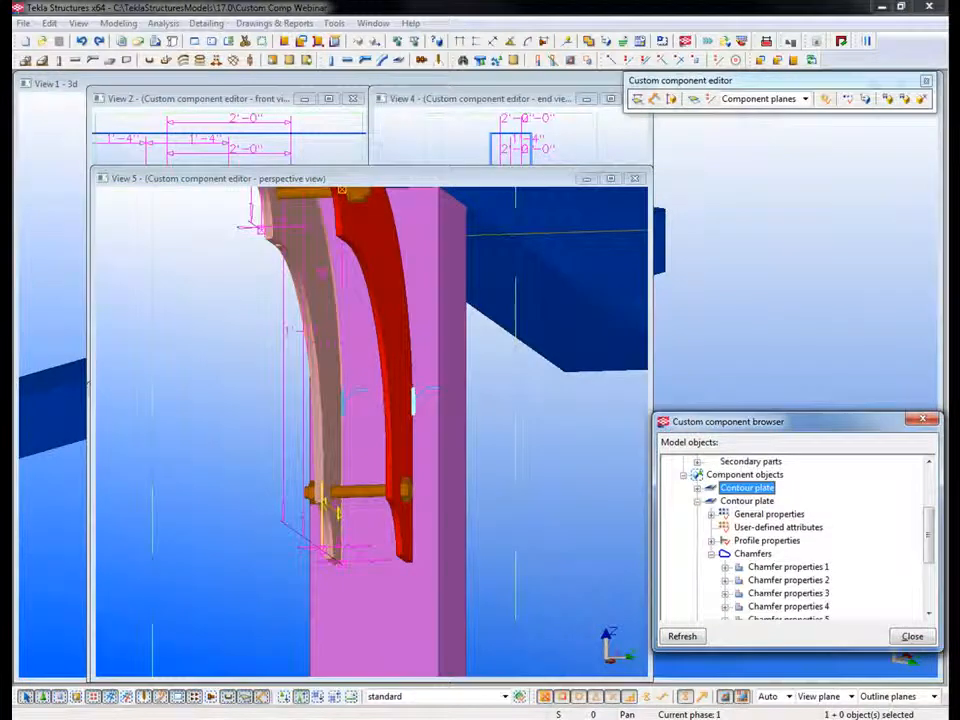
middle_click_drag(254, 226, 266, 200)
scroll(268, 317, "up", 3)
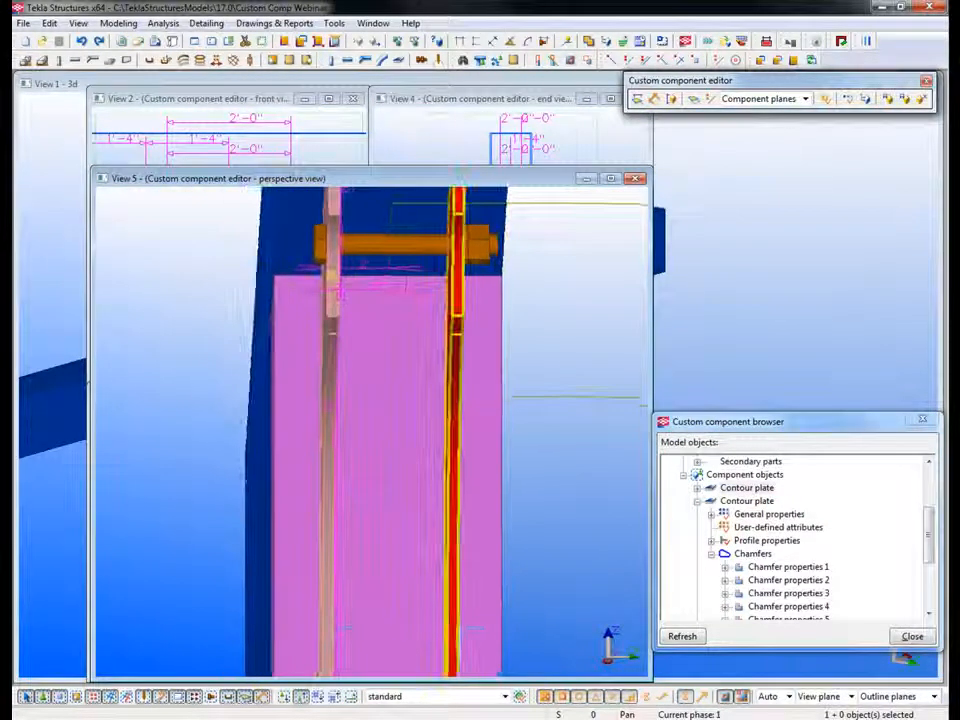
Step: Examine the two arch plates' corner handles and their binding distances in the perspective view
left_click(456, 365, "ctrl")
scroll(792, 540, "up", 2)
middle_click_drag(430, 365, 423, 363)
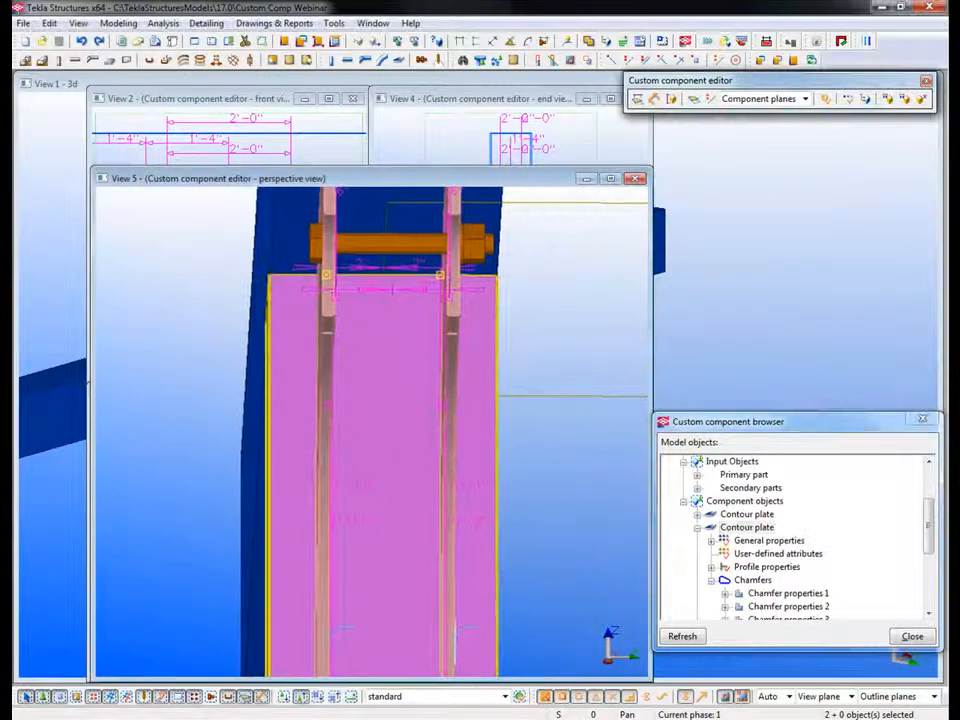
scroll(438, 326, "up", 2)
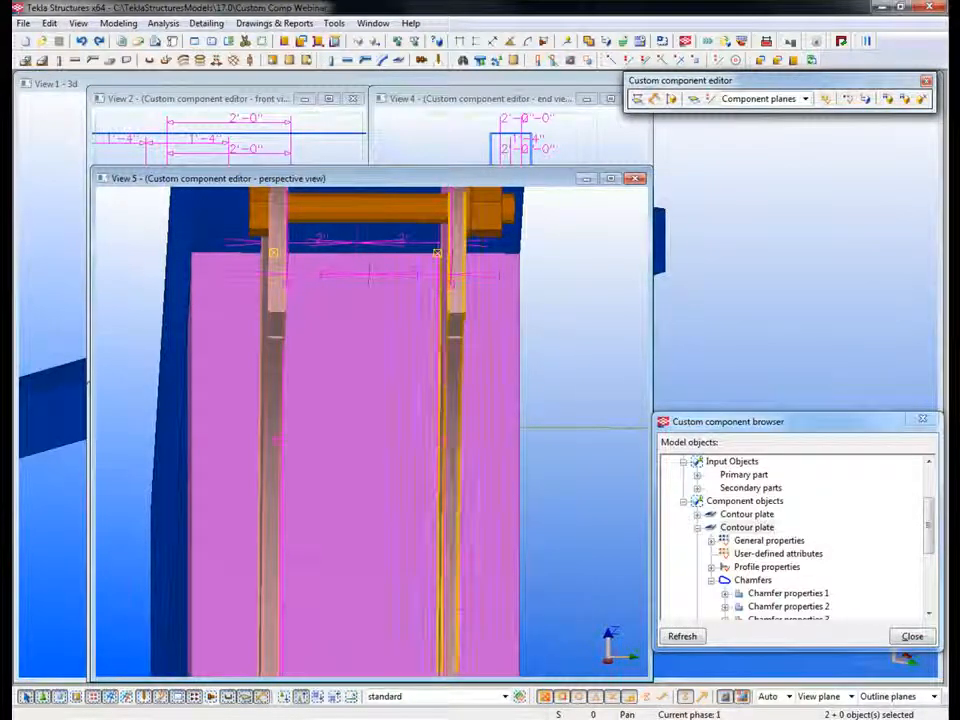
middle_click_drag(455, 450, 430, 450, "ctrl")
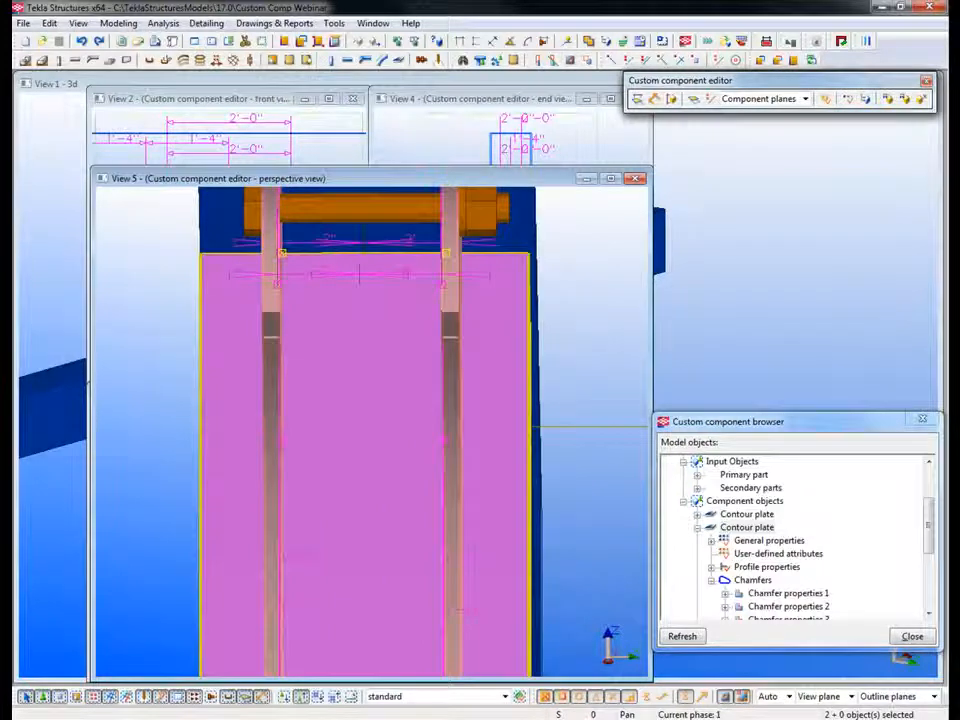
scroll(368, 361, "down", 2)
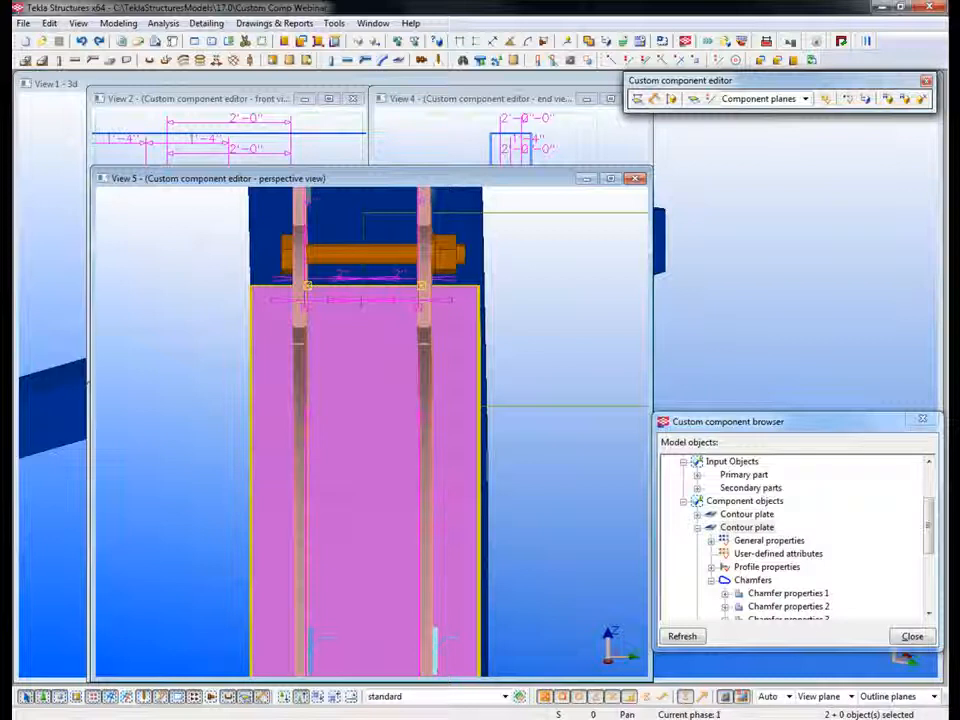
Step: Bring the front view of the component forward and select an arch plate to display its corner handles
left_click(232, 99)
mouse_move(370, 385)
left_mouse_down()
mouse_move(651, 562)
mouse_move(648, 582)
left_mouse_up()
scroll(306, 319, "up", 2)
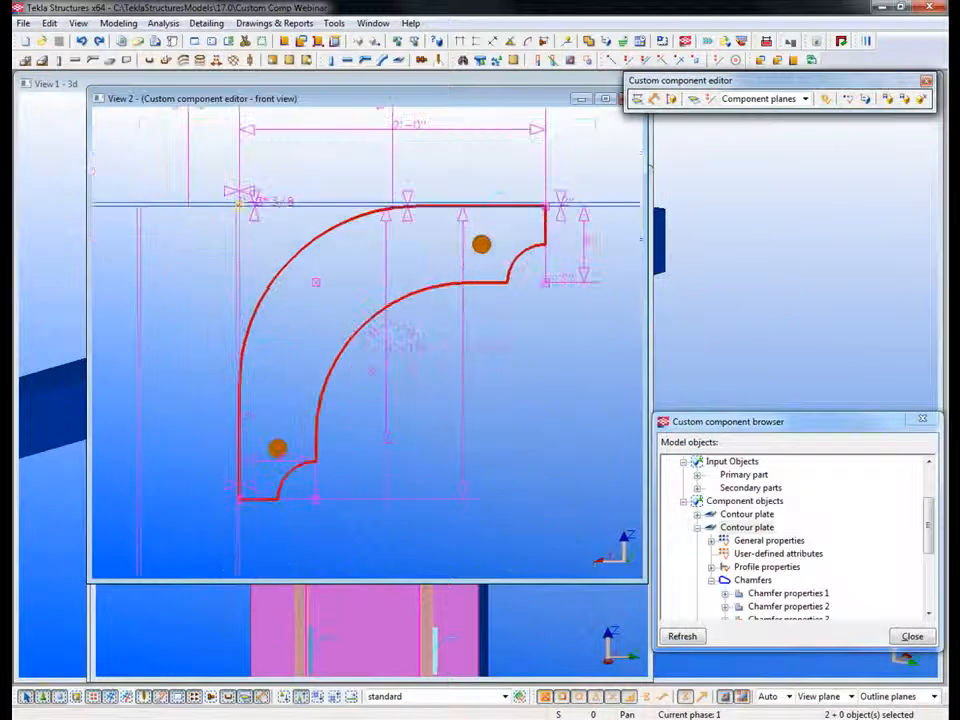
left_click(390, 350)
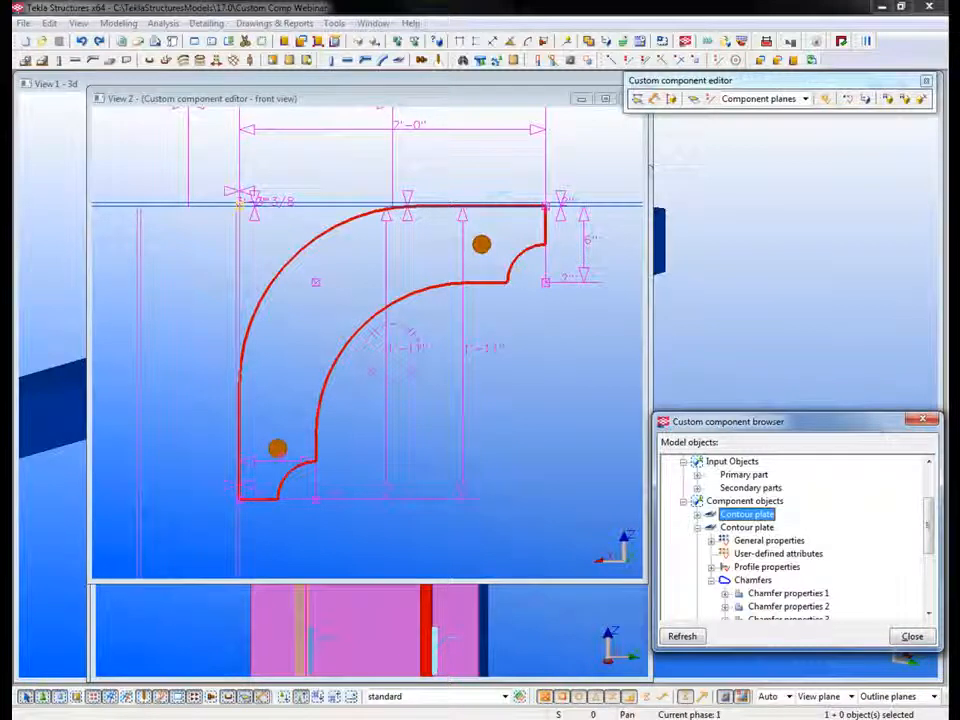
Step: Start a beam and define its properties with name binding help, profile PL1/2X12", material A36 and class 6
left_click(347, 60)
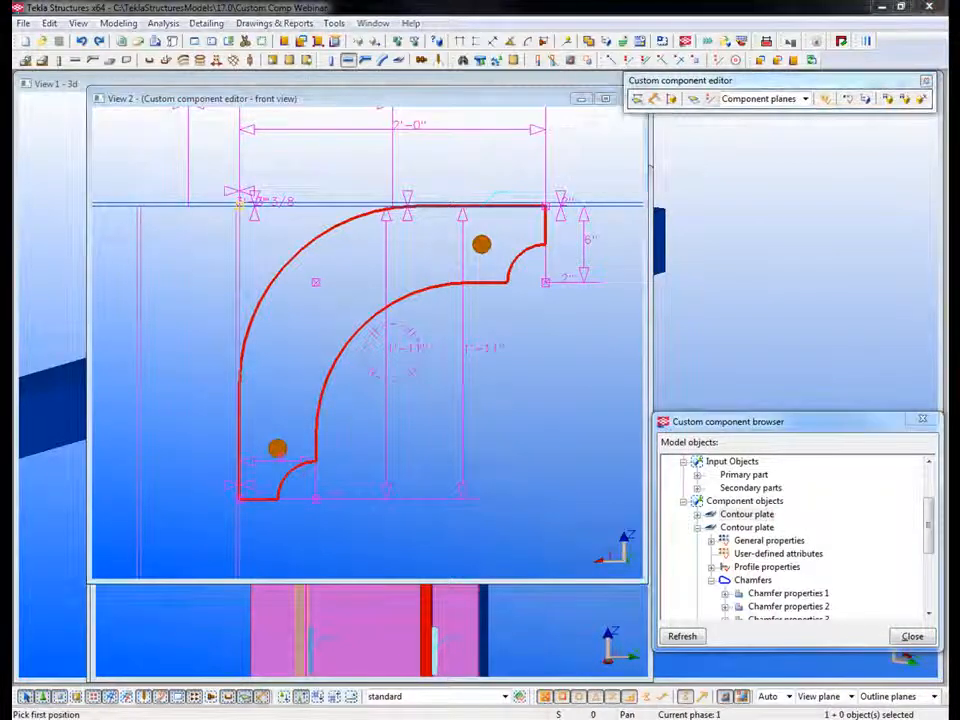
double_click(347, 60)
left_click_drag(751, 242, 690, 153)
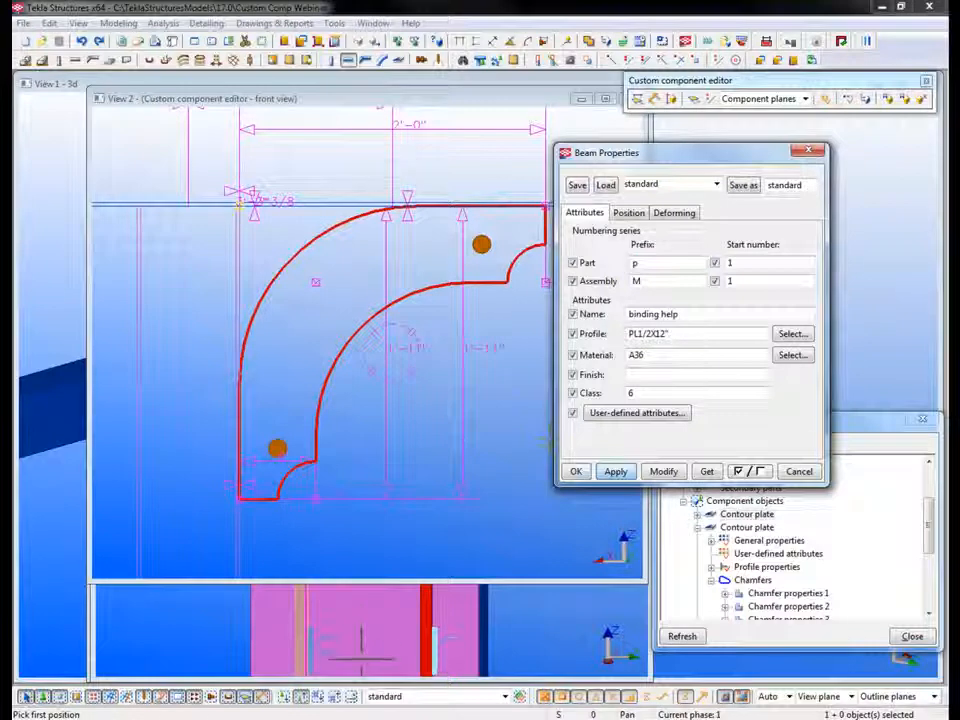
left_click(576, 471)
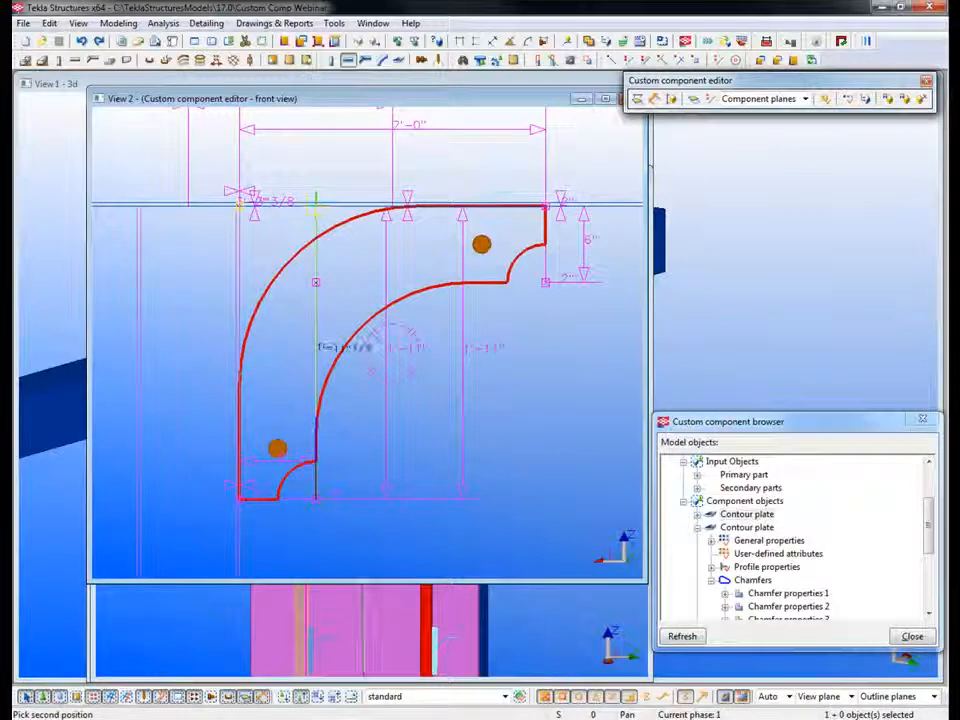
Step: Place a vertical helper beam about 1'-11" long from the arch plate's lower inner corner up to the beam's underside
scroll(313, 206, "up", 2)
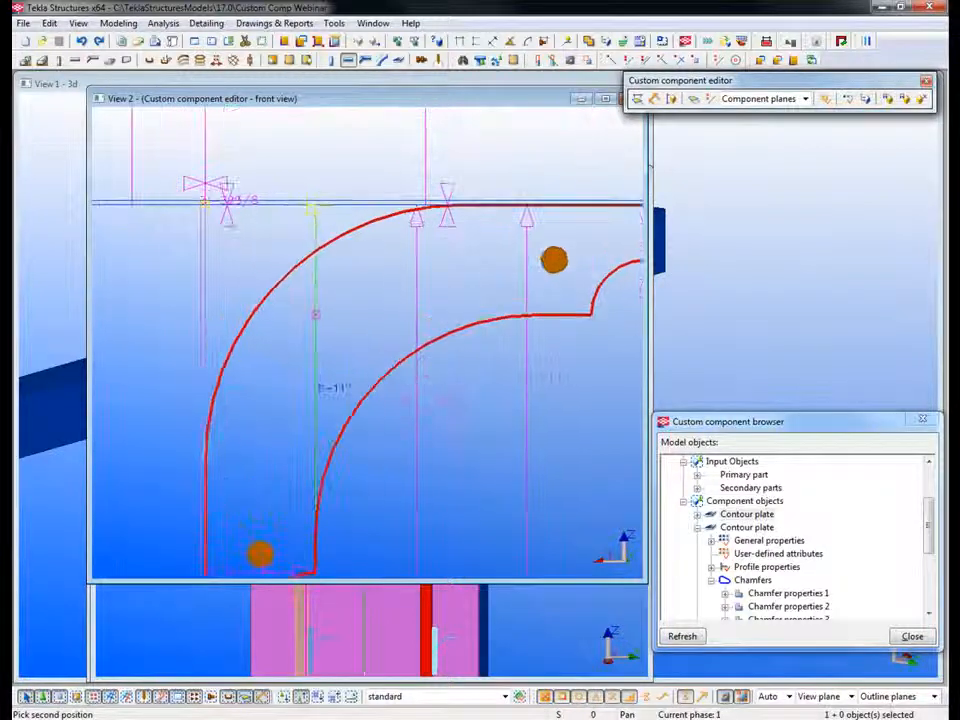
left_click(314, 205)
key("Escape")
Step: Set the vertical helper beam's position to Left on plane, Top rotation and Middle at depth
double_click(286, 205)
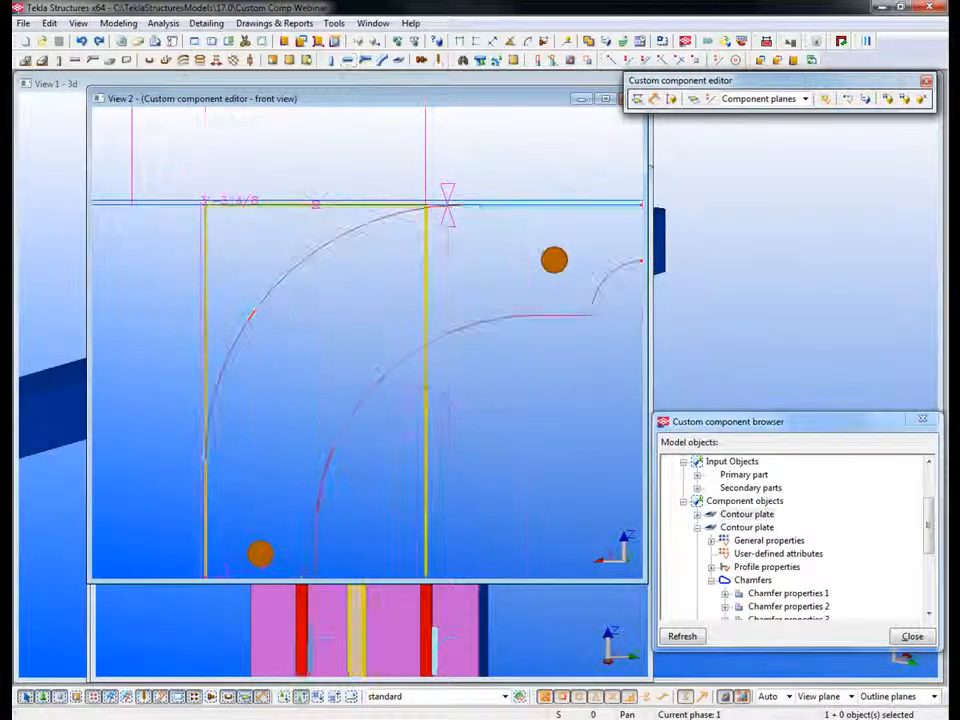
left_click(628, 213)
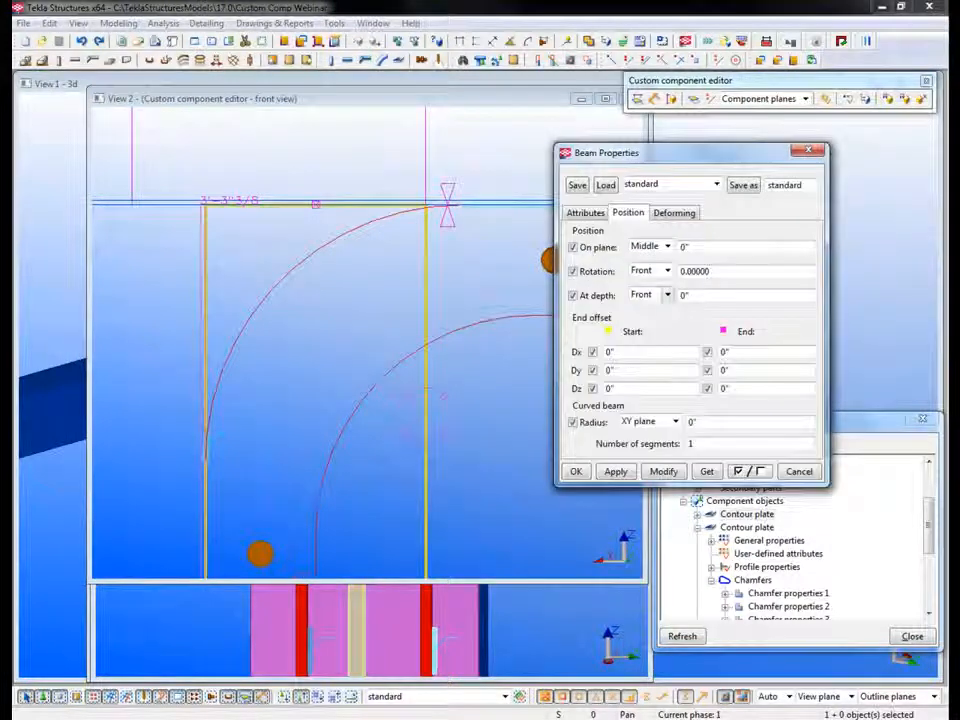
left_click(668, 295)
left_click(645, 308)
left_click(667, 271)
left_click(643, 281)
left_click(667, 246)
left_click(640, 286)
left_click(663, 471)
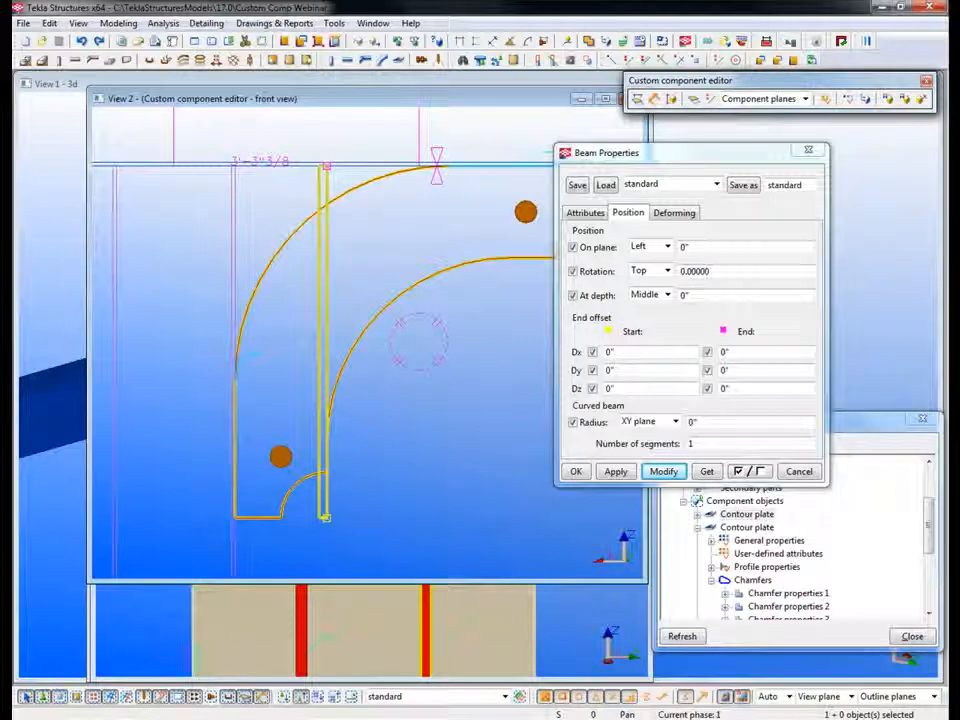
Step: Select the arch plates and the vertical helper beam in turn to compare the helper's location with the plate handles
left_click(350, 345)
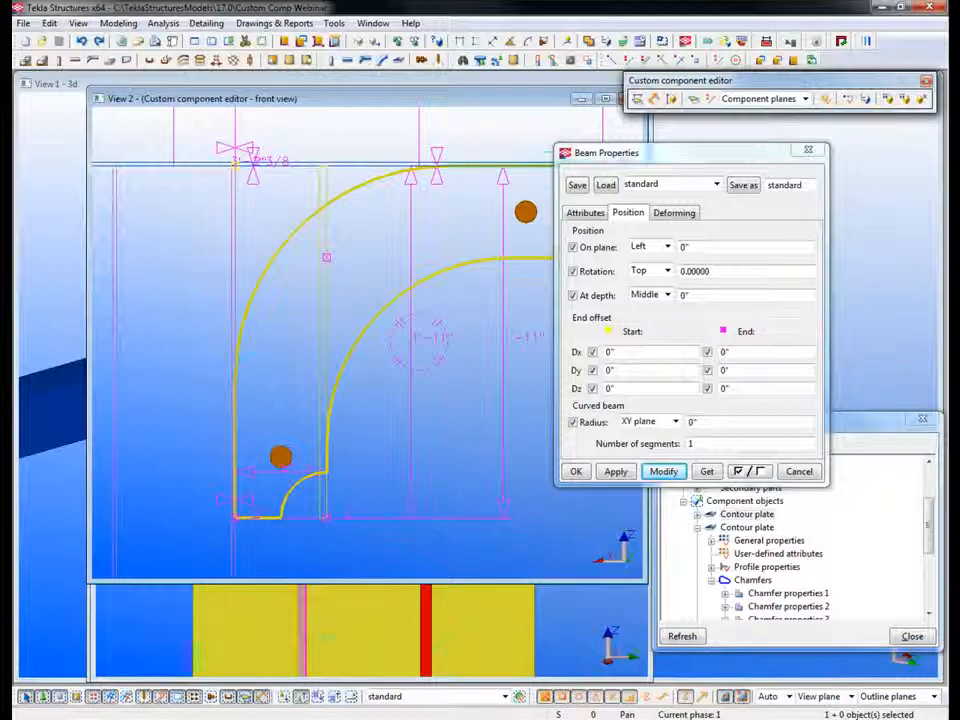
middle_click_drag(326, 289, 315, 343)
scroll(315, 343, "down", 1)
left_click(315, 316)
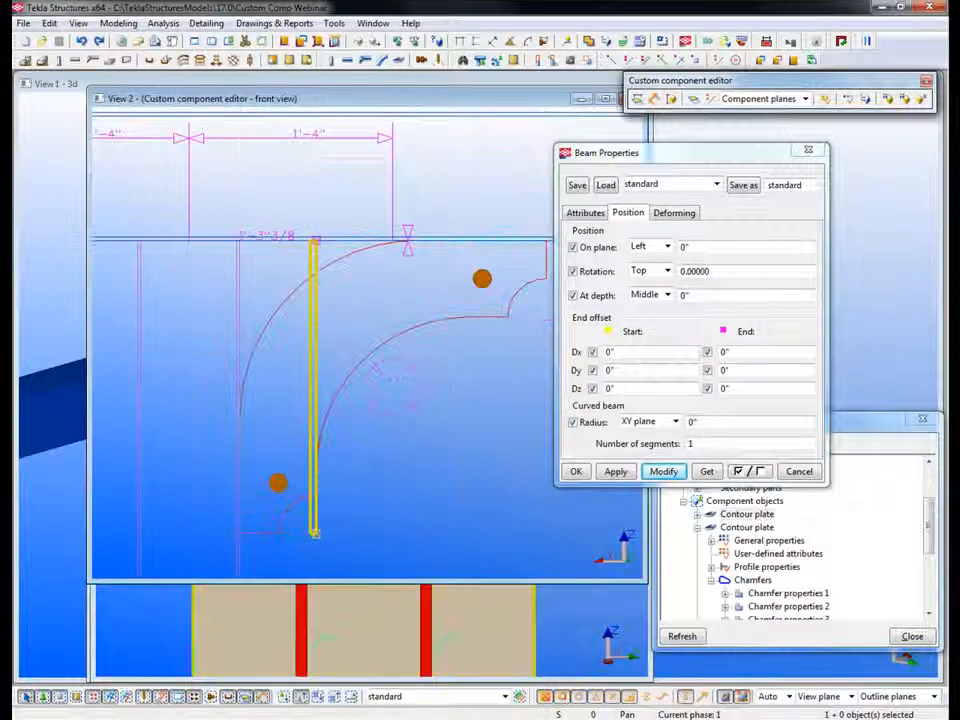
left_click(747, 527)
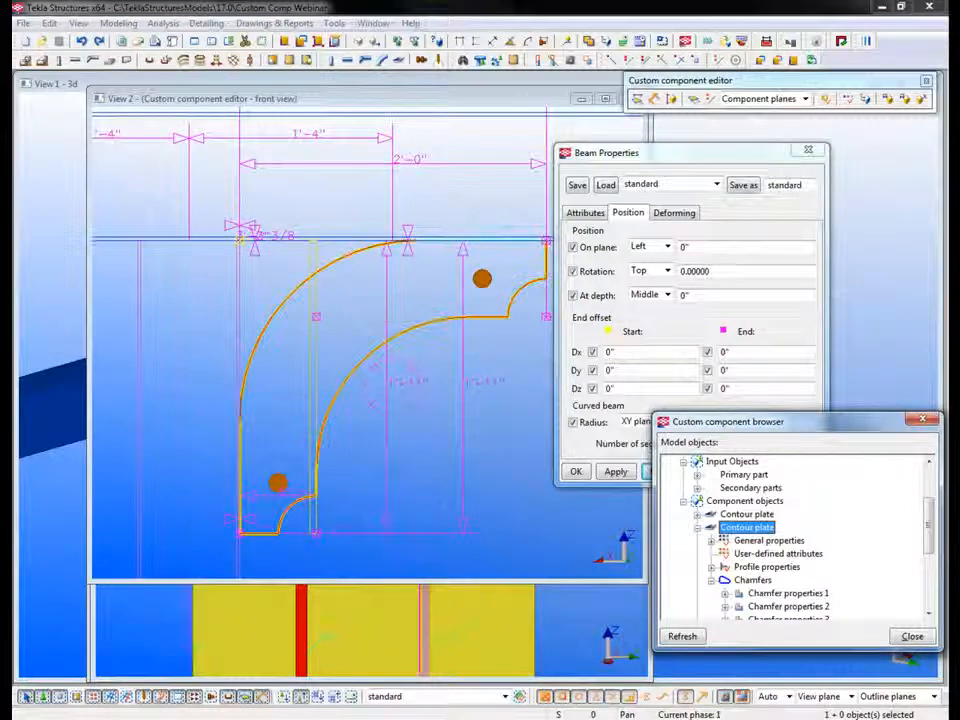
left_click(314, 400)
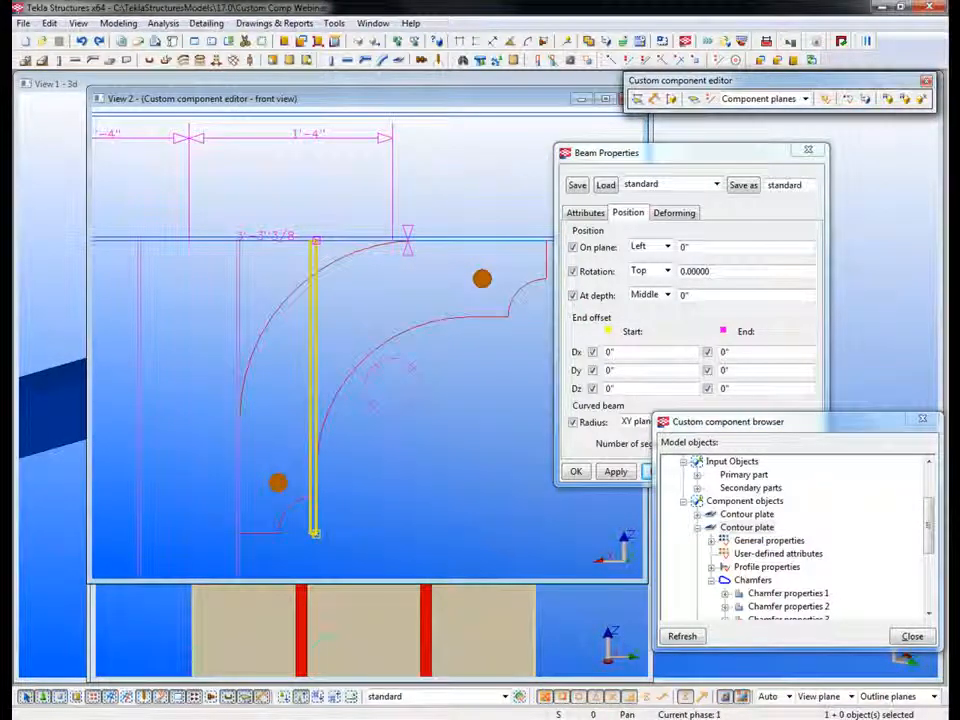
Step: Place a horizontal helper beam level with the arch plate's inner corner, between the column face and the plate's far lower corner
left_click(268, 320)
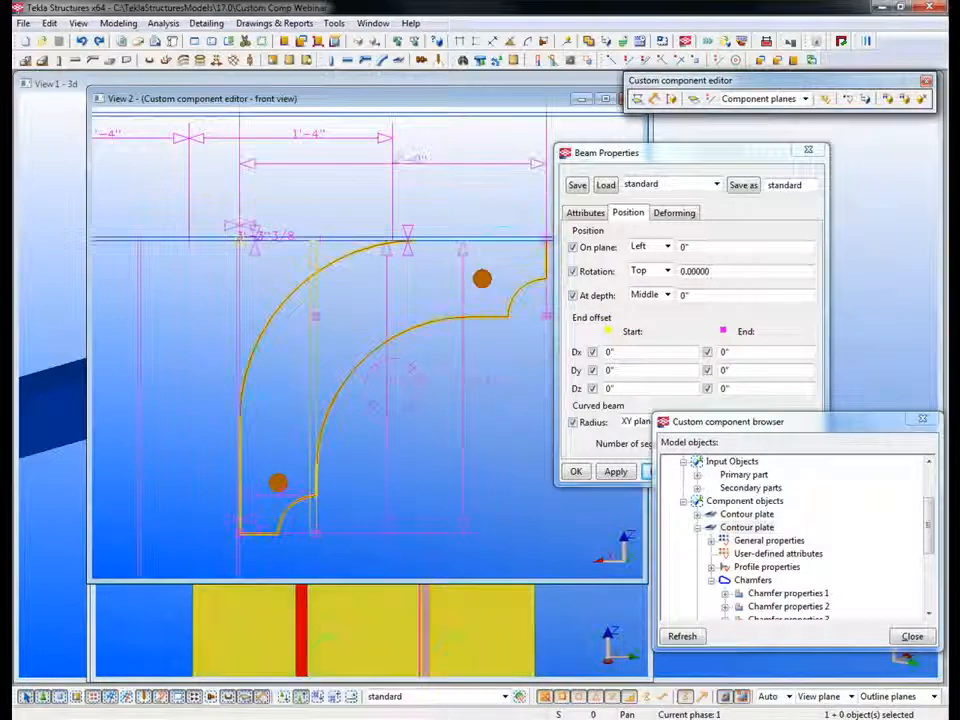
left_click(348, 60)
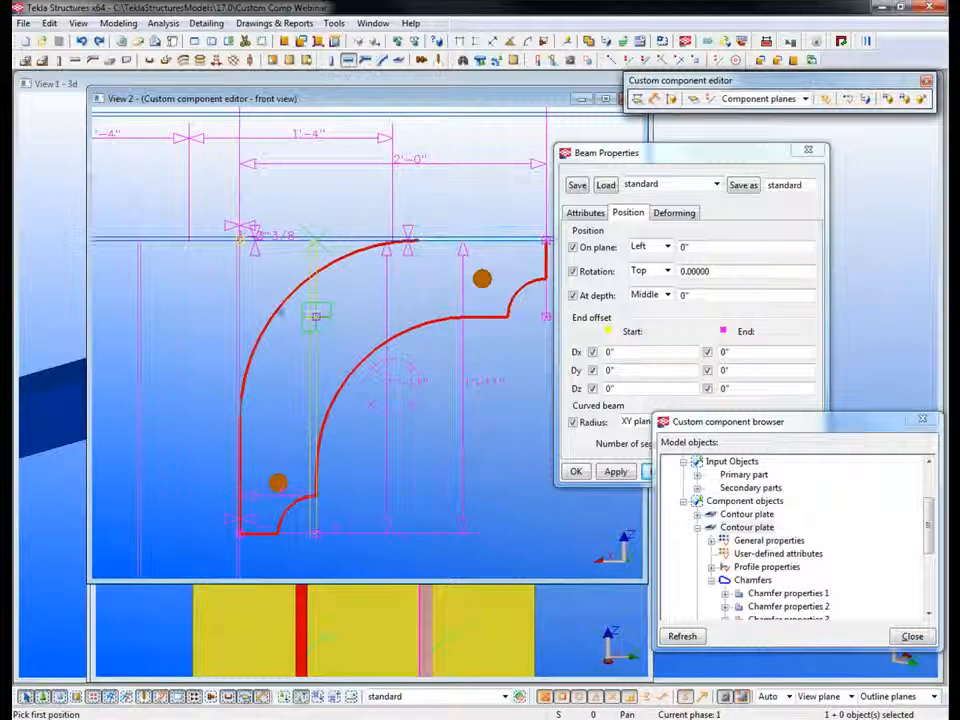
left_click(315, 316)
left_click(545, 316)
scroll(410, 238, "up", 4)
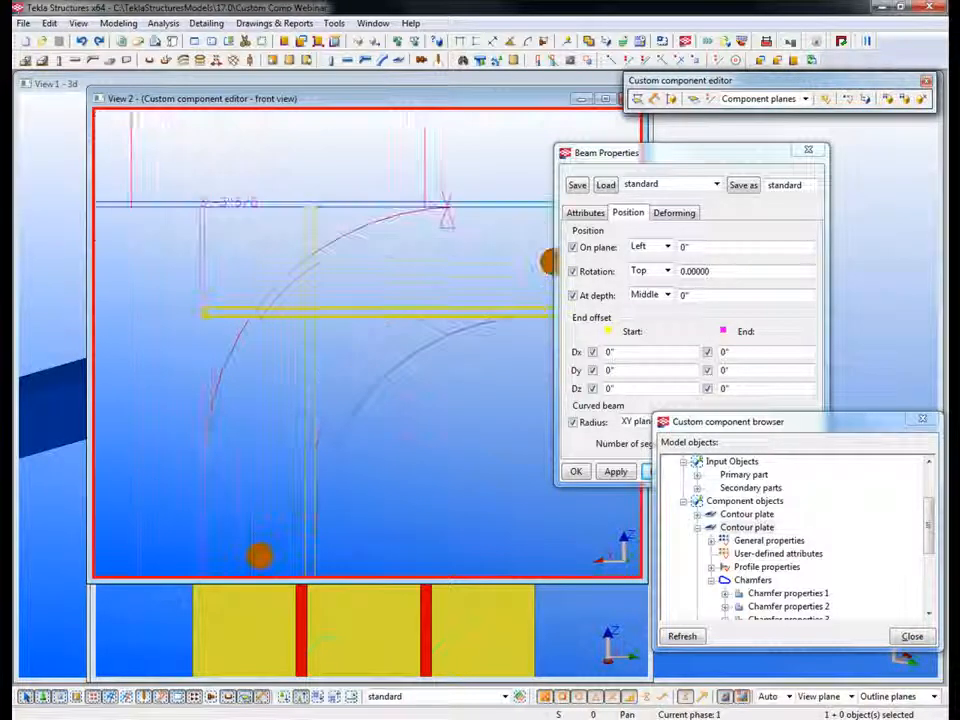
scroll(313, 330, "up", 3)
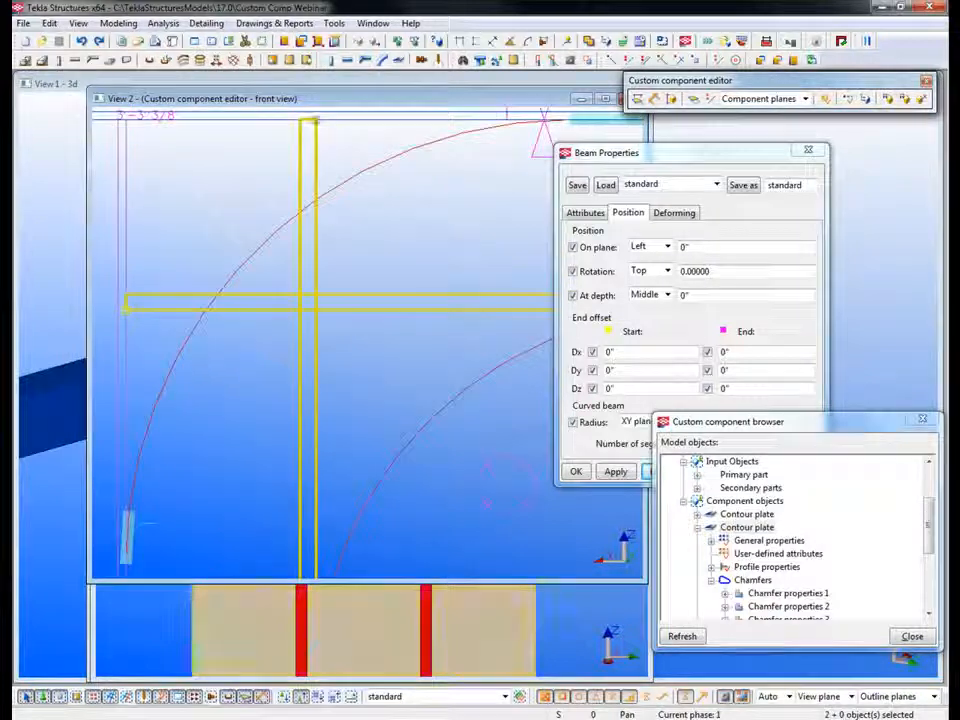
Step: Select the arch plate in the front view and examine both helper beams against the arch plates in the perspective view
left_click(277, 231)
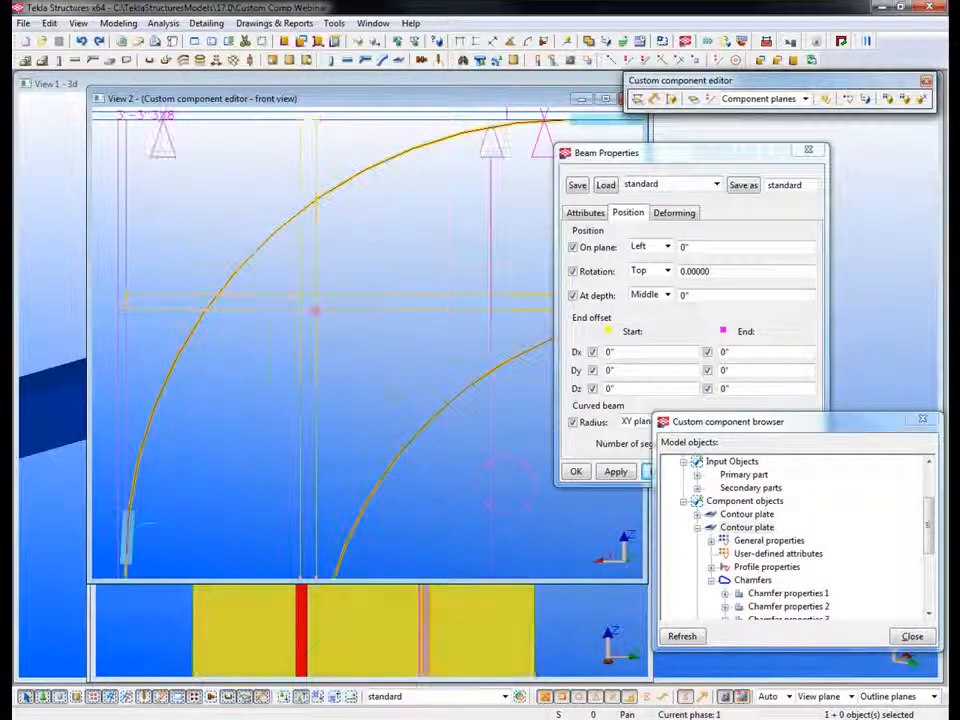
left_click(338, 622)
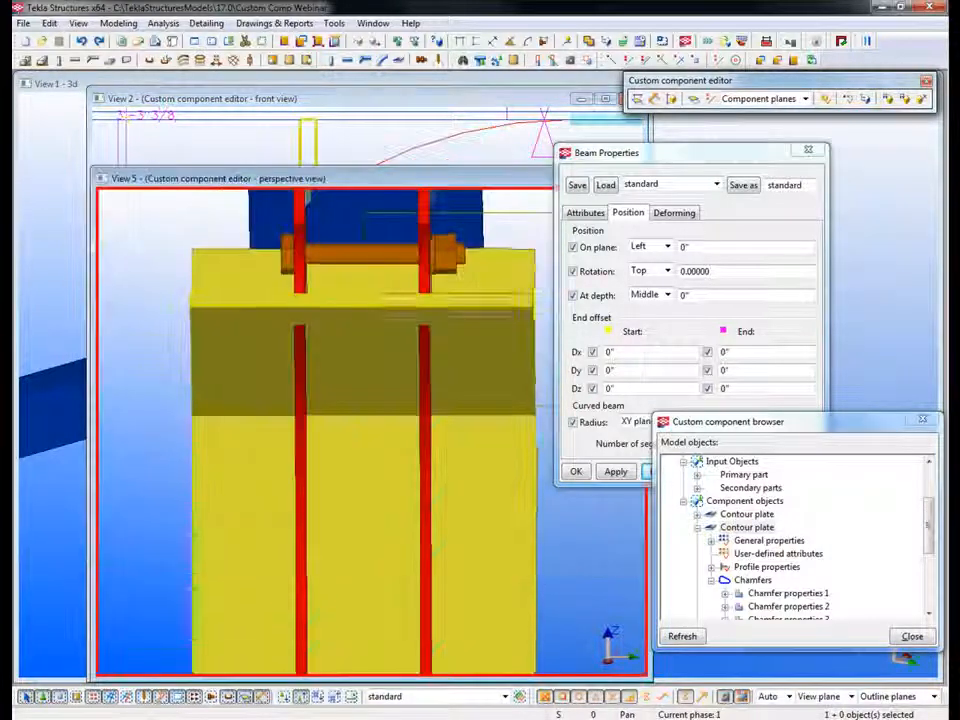
middle_click_drag(311, 413, 285, 405)
scroll(285, 405, "down", 3)
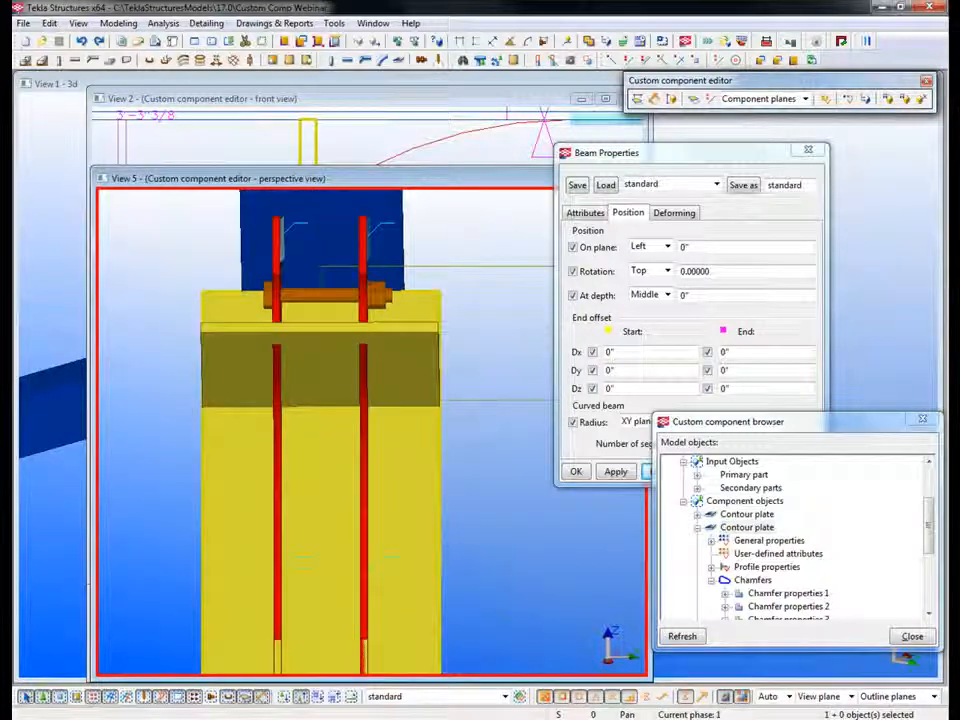